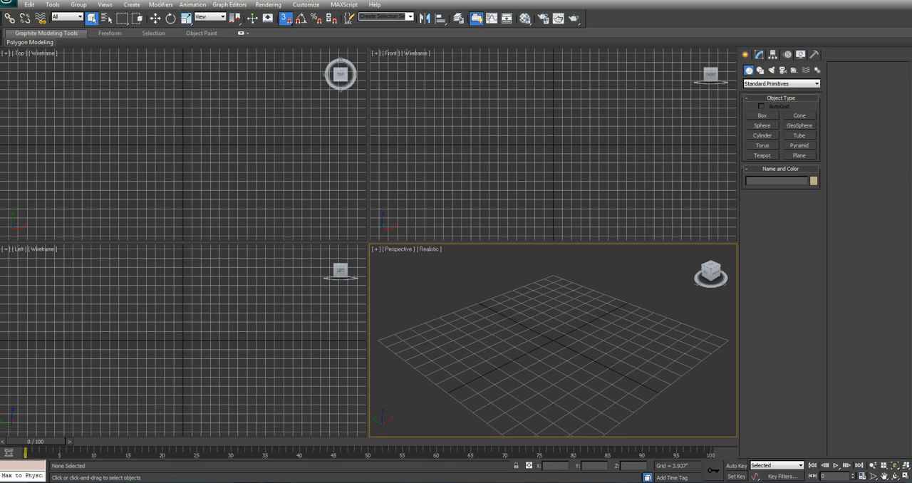
Step: Look through the mine.obj, mine_aerial_Material.tif and Mine_AOI.dxf source files in the project's New folder
{"action": "key", "text": "alt+Tab"}
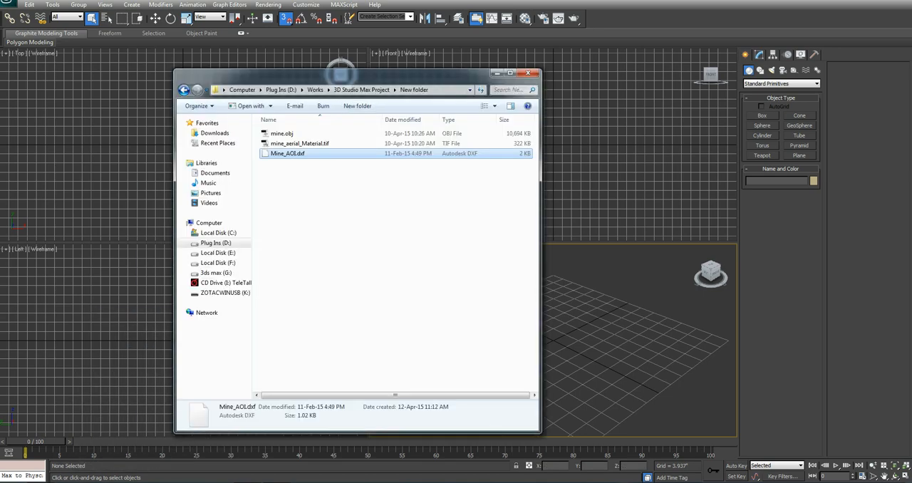
{"action": "left_click_drag", "start_coordinate": [399, 75], "coordinate": [515, 75]}
{"action": "left_click", "coordinate": [409, 134]}
{"action": "left_click", "coordinate": [445, 228]}
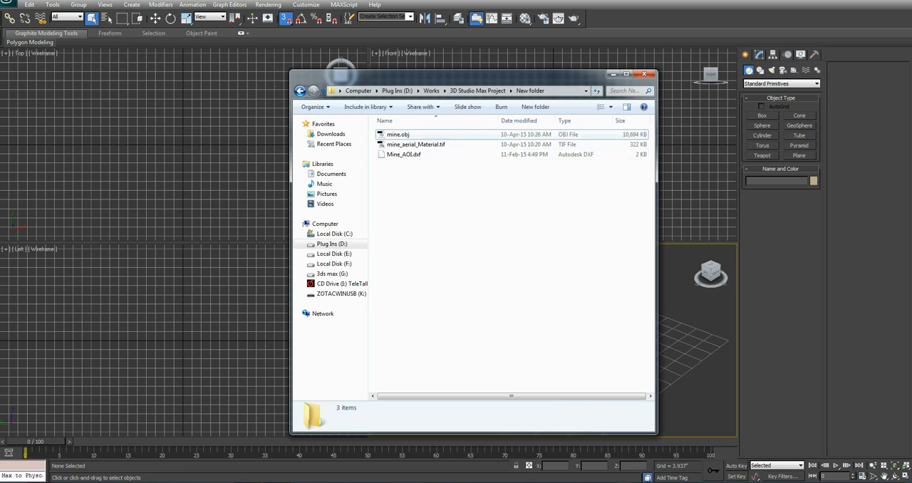
{"action": "left_click", "coordinate": [408, 135]}
{"action": "left_click", "coordinate": [409, 145]}
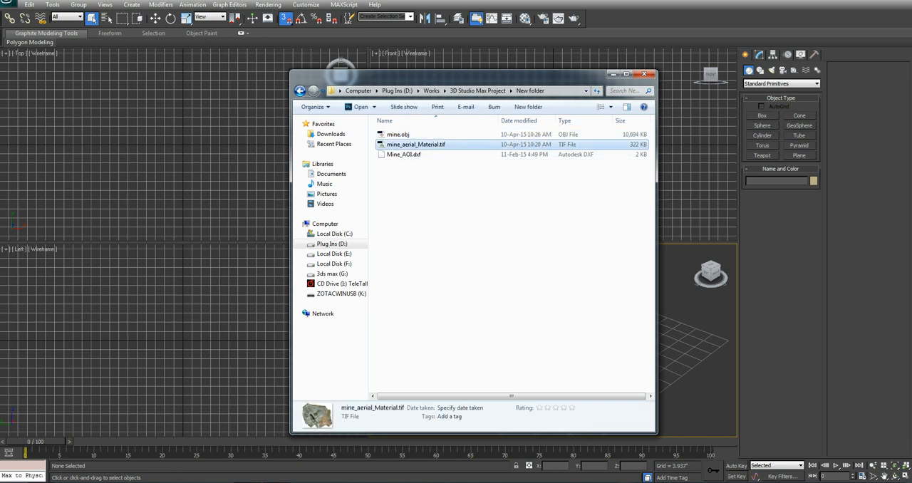
{"action": "left_click", "coordinate": [407, 135]}
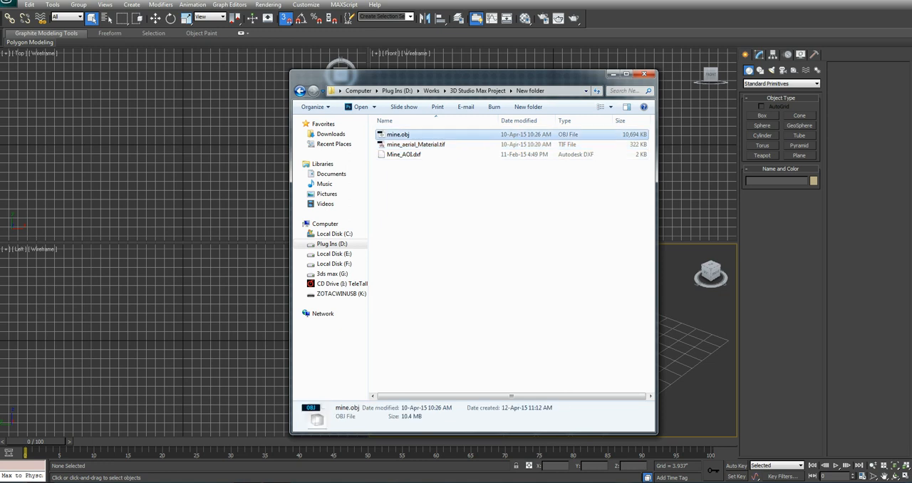
{"action": "left_click", "coordinate": [403, 155]}
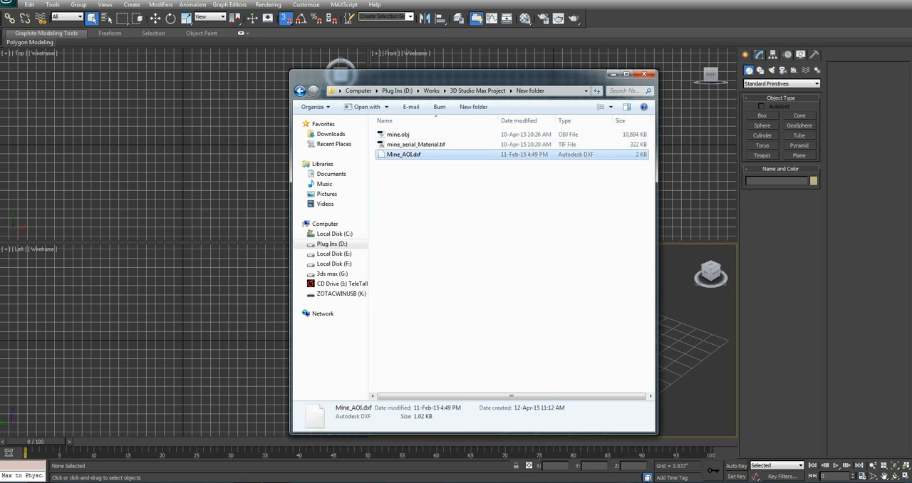
{"action": "left_click_drag", "start_coordinate": [479, 75], "coordinate": [474, 93]}
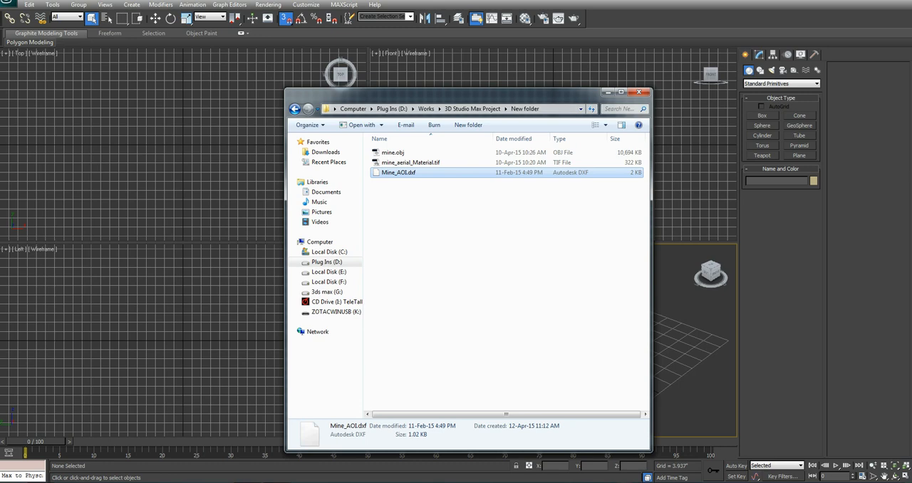
{"action": "left_click", "coordinate": [607, 92]}
Step: Import Mine_AOI.dxf with Rescale enabled and the incoming file units set to Meters
{"action": "left_click", "coordinate": [11, 7]}
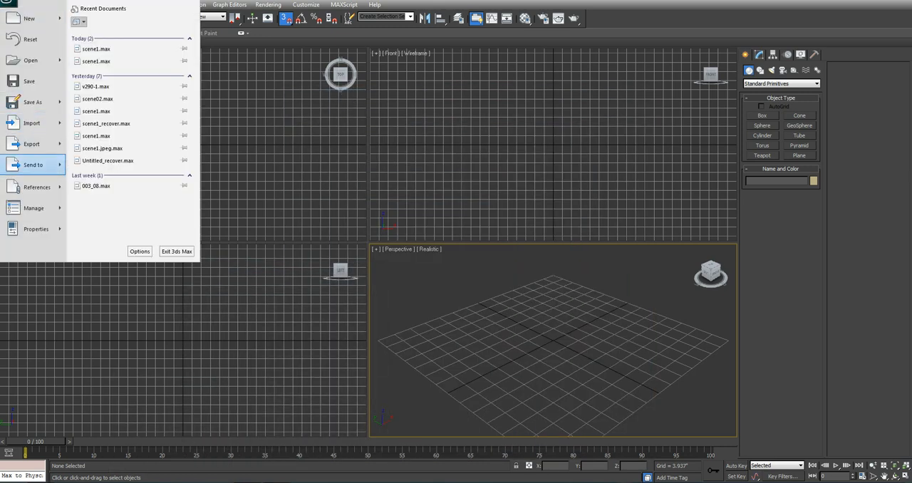
{"action": "left_click", "coordinate": [32, 122]}
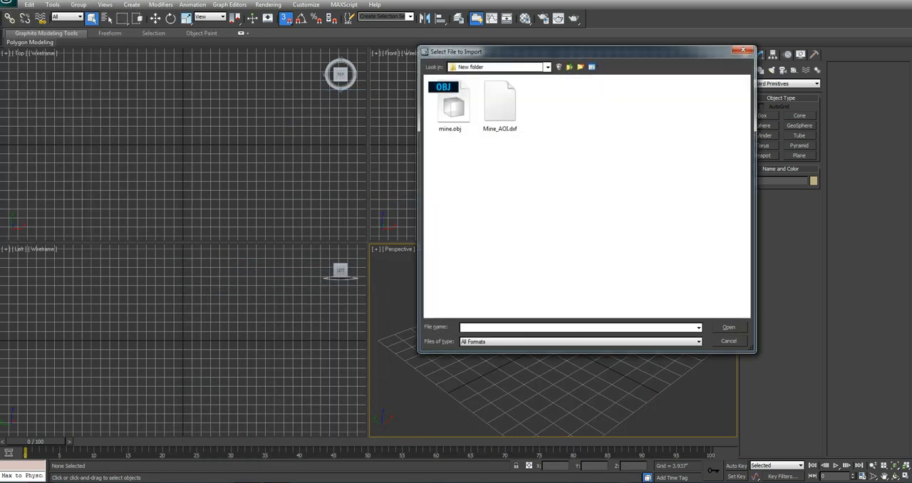
{"action": "left_click", "coordinate": [500, 107]}
{"action": "left_click", "coordinate": [728, 327]}
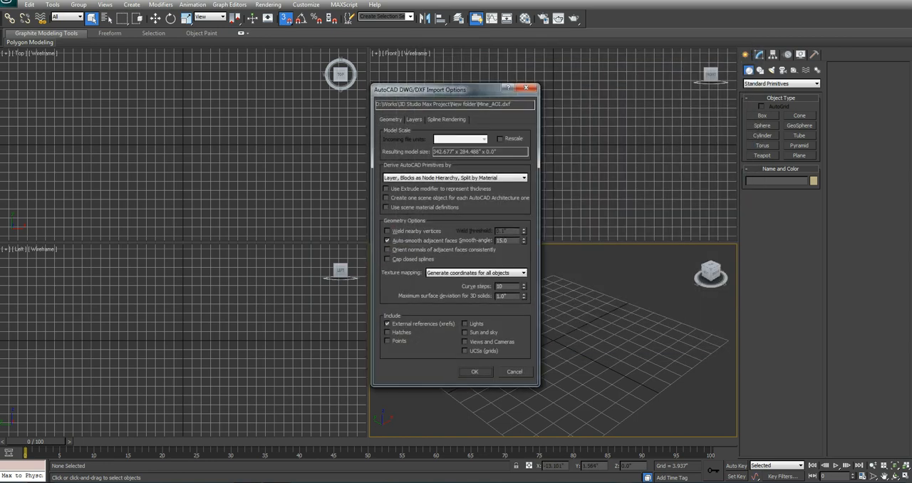
{"action": "left_click_drag", "start_coordinate": [456, 90], "coordinate": [424, 111]}
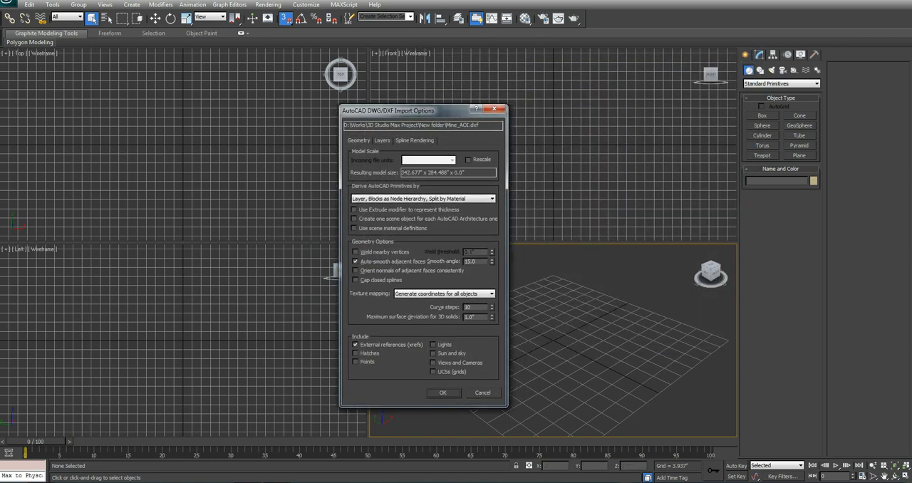
{"action": "left_click", "coordinate": [468, 159]}
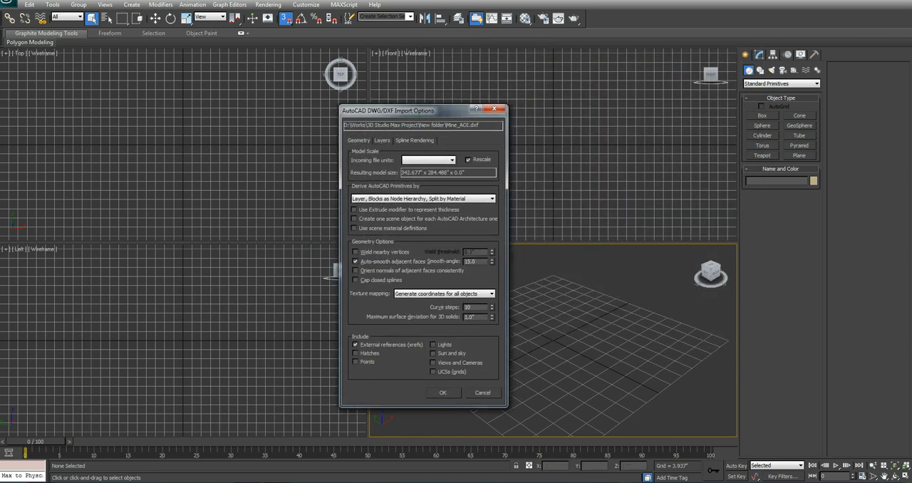
{"action": "left_click", "coordinate": [428, 159]}
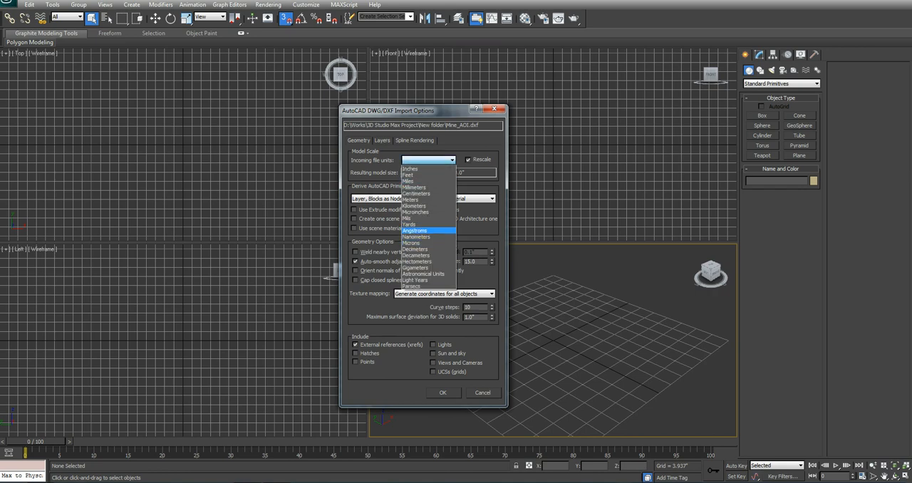
{"action": "left_click", "coordinate": [414, 199]}
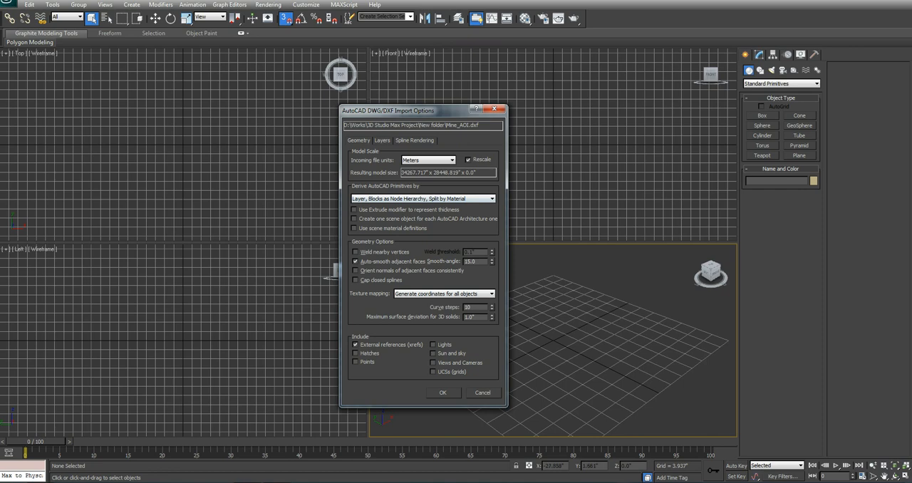
{"action": "left_click", "coordinate": [443, 392]}
{"action": "key", "text": "Return"}
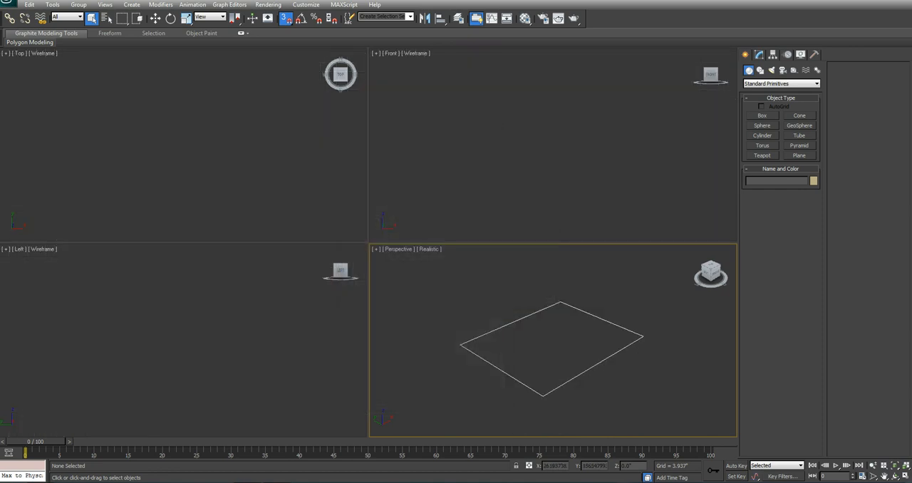
Step: Import mine.obj with its model units set to Meters
{"action": "scroll", "coordinate": [570, 353], "scroll_direction": "up", "scroll_amount": 4}
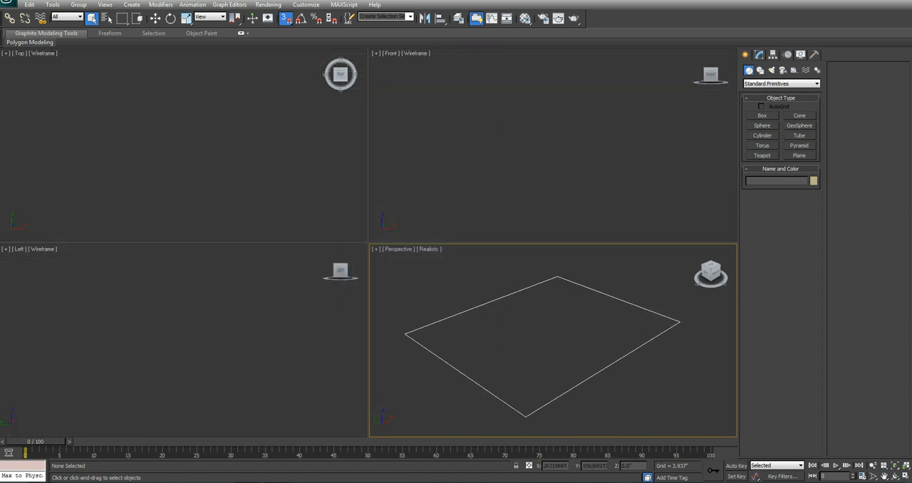
{"action": "left_click", "coordinate": [7, 3]}
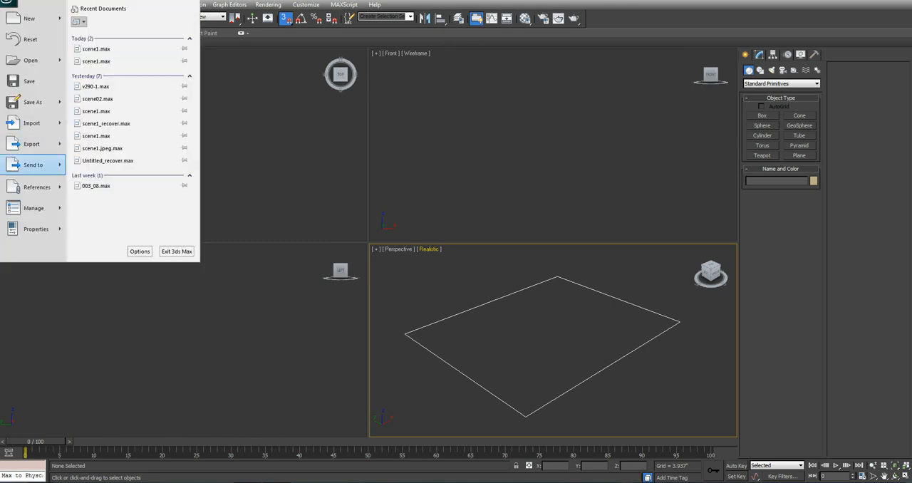
{"action": "left_click", "coordinate": [32, 144]}
{"action": "left_click", "coordinate": [449, 105]}
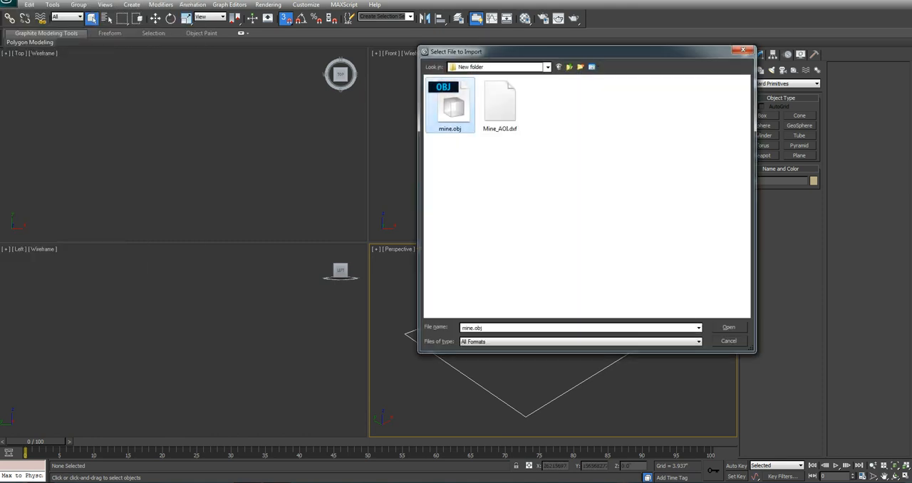
{"action": "left_click", "coordinate": [729, 328]}
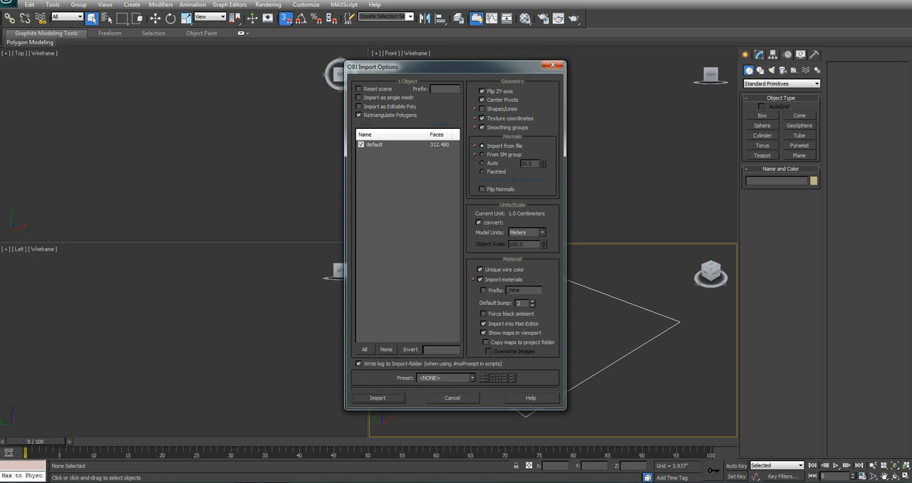
{"action": "left_click", "coordinate": [542, 233]}
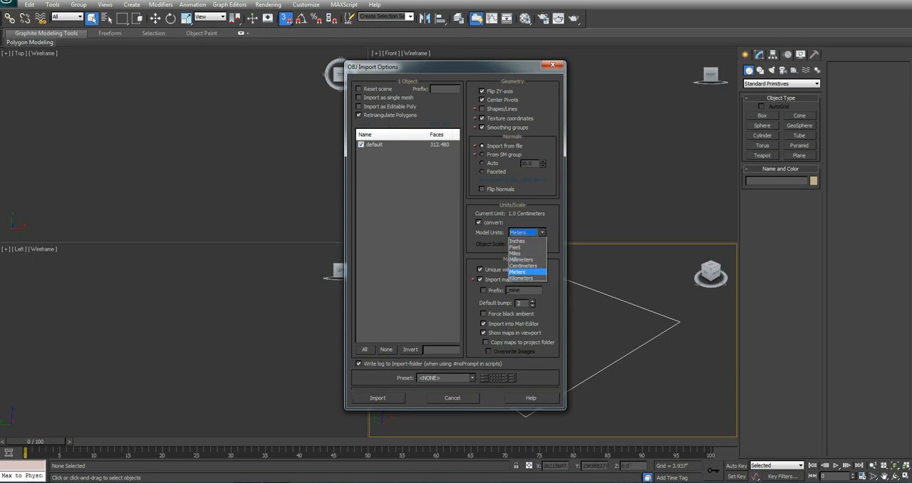
{"action": "left_click", "coordinate": [524, 273]}
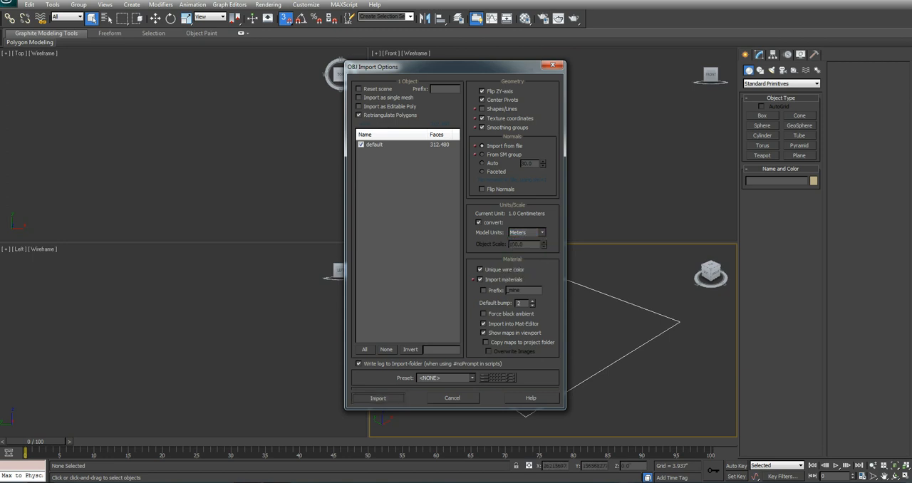
{"action": "left_click", "coordinate": [378, 397]}
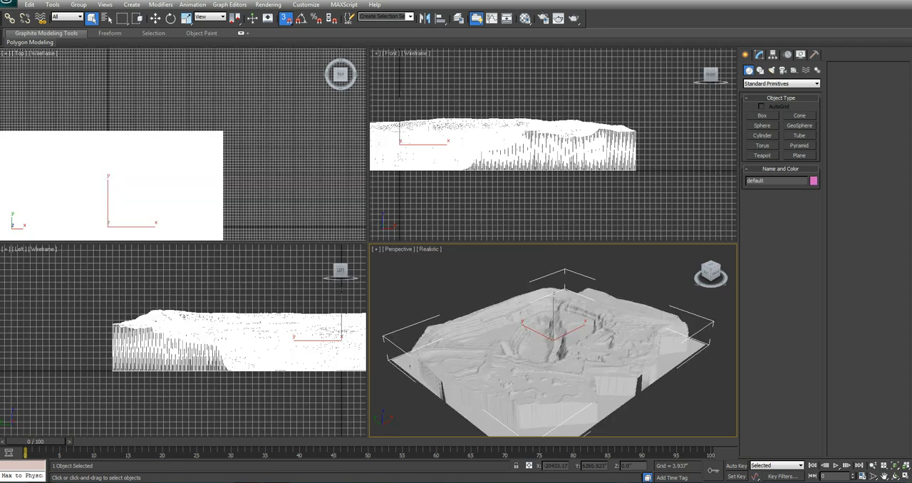
Step: Compare the positions of the two imported objects by framing both together and the Coverage_Quad outline alone
{"action": "key", "text": "ctrl+a"}
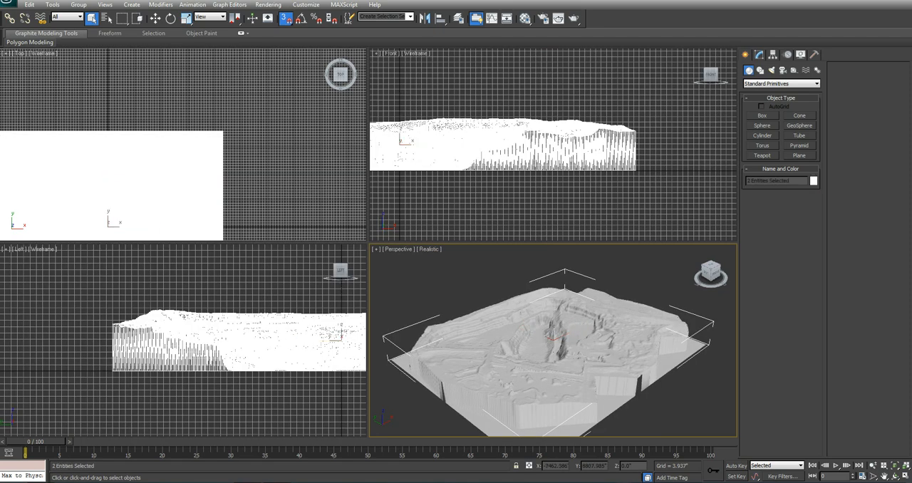
{"action": "key", "text": "z"}
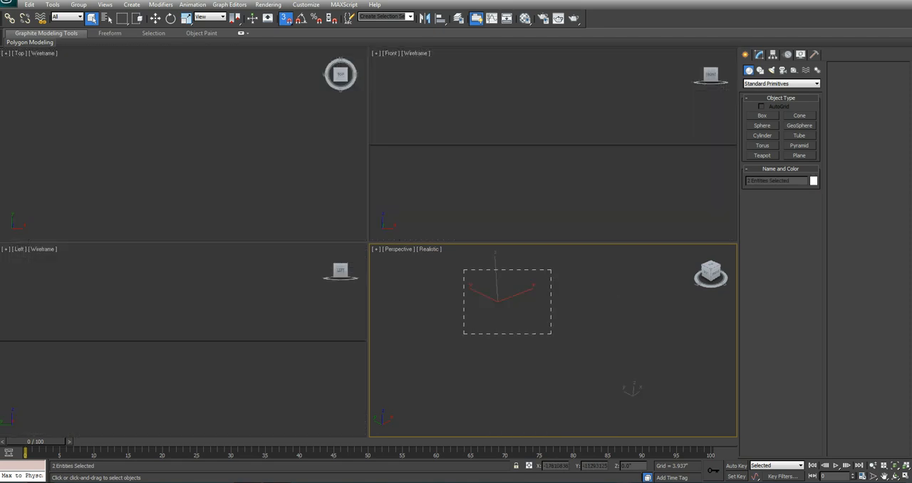
{"action": "left_click_drag", "start_coordinate": [464, 270], "coordinate": [551, 334]}
{"action": "left_click_drag", "start_coordinate": [650, 391], "coordinate": [651, 391]}
{"action": "left_click", "coordinate": [448, 280]}
{"action": "key", "text": "z"}
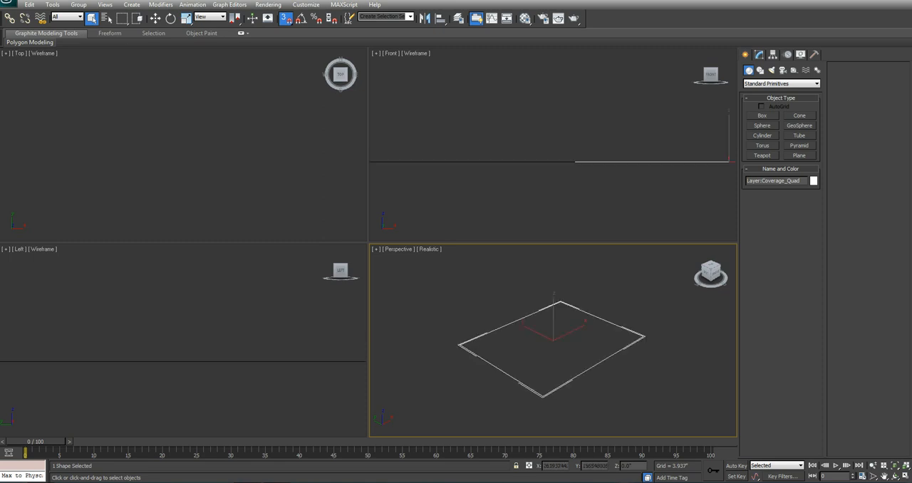
{"action": "left_click", "coordinate": [448, 285]}
Step: Align the default mine mesh to the Coverage_Quad outline, center to center, on the X, Y and Z positions
{"action": "left_click", "coordinate": [107, 18]}
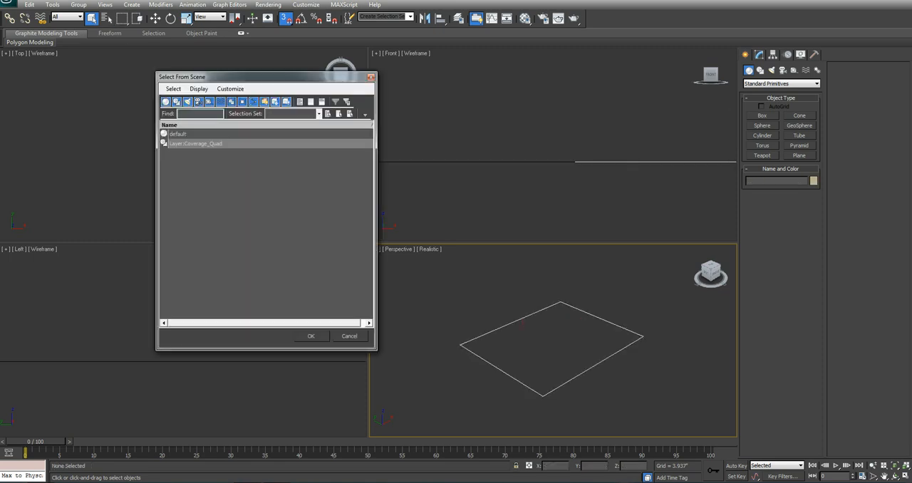
{"action": "left_click", "coordinate": [178, 134]}
{"action": "left_click", "coordinate": [311, 336]}
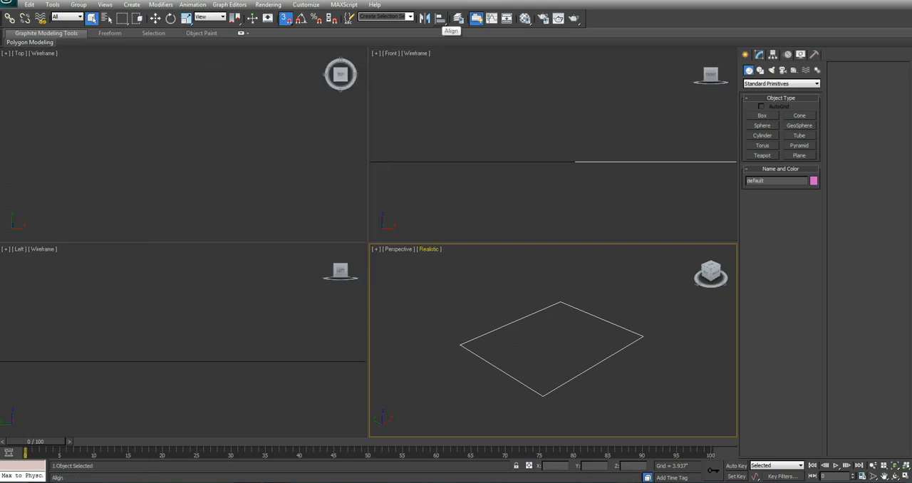
{"action": "left_click", "coordinate": [440, 18]}
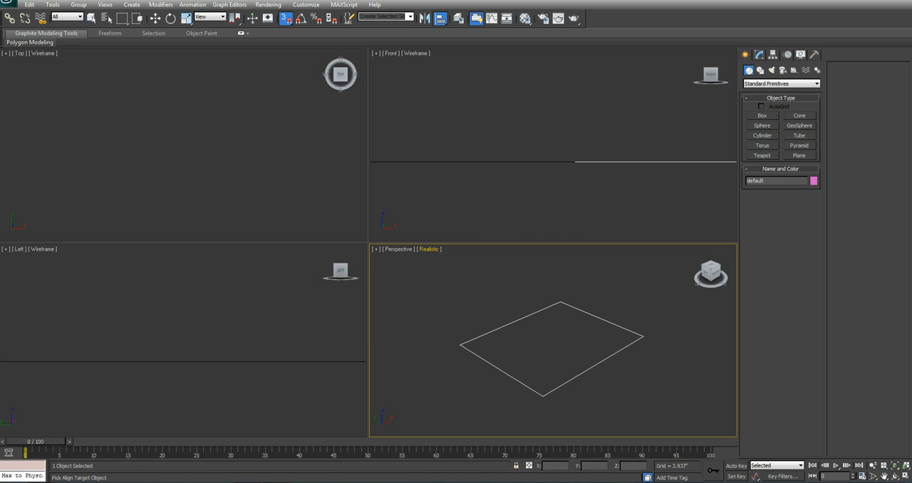
{"action": "left_click", "coordinate": [471, 162]}
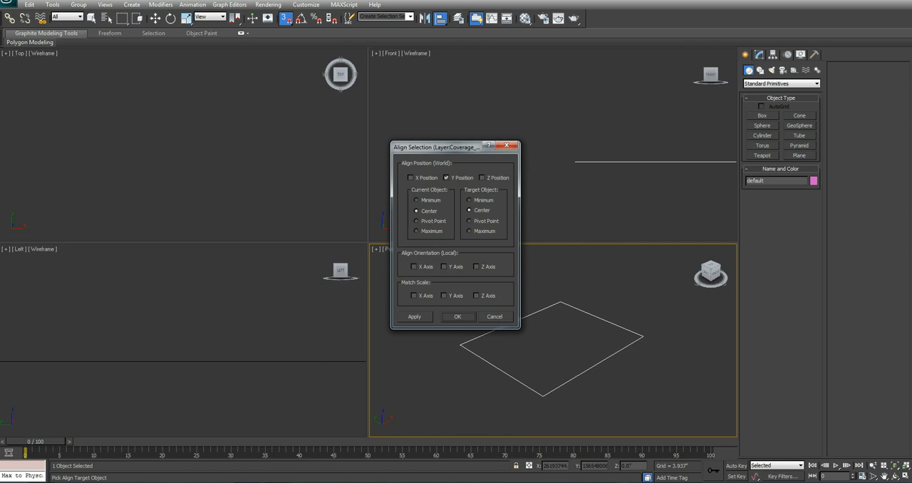
{"action": "left_click_drag", "start_coordinate": [436, 146], "coordinate": [356, 203]}
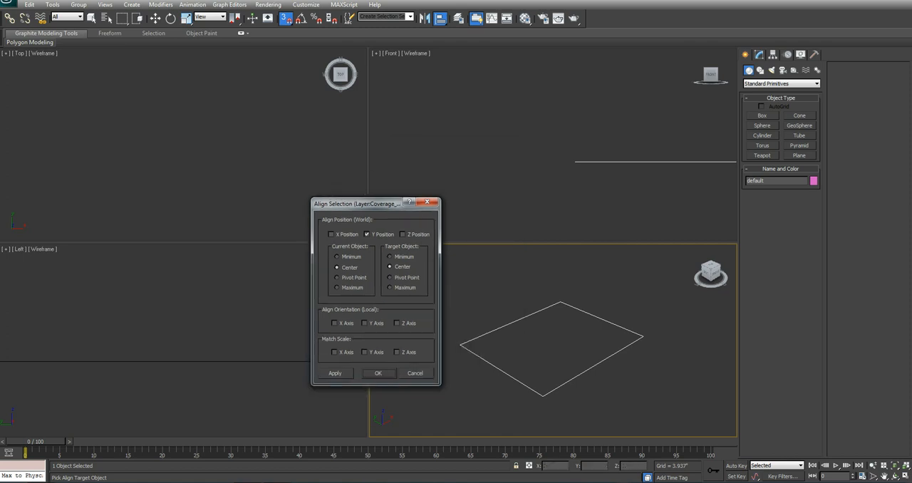
{"action": "left_click", "coordinate": [330, 233]}
{"action": "left_click_drag", "start_coordinate": [356, 204], "coordinate": [337, 209]}
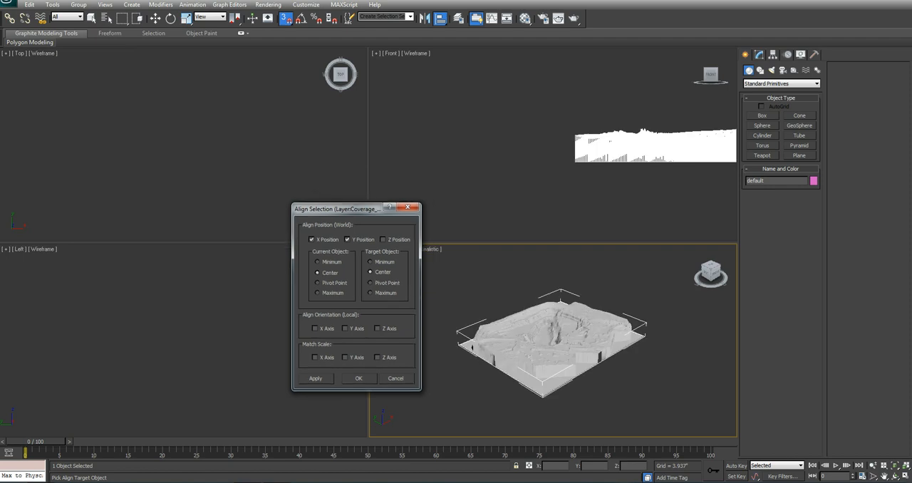
{"action": "left_click", "coordinate": [383, 240]}
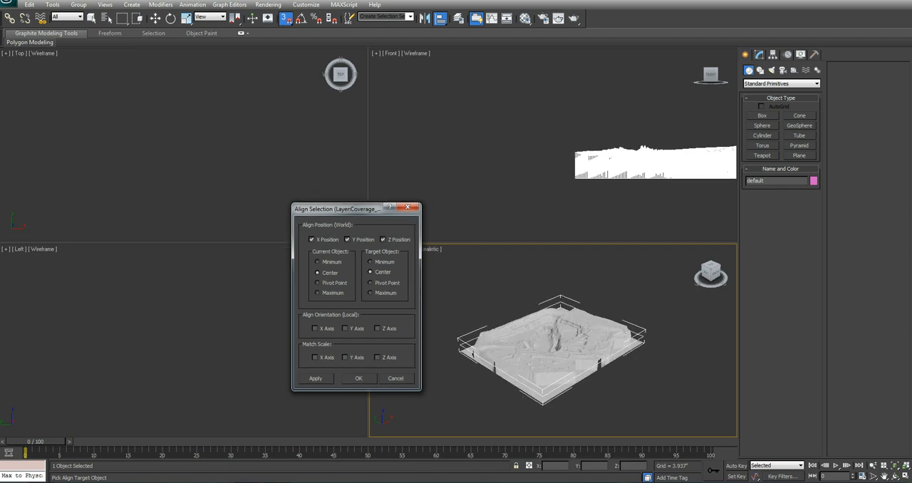
{"action": "left_click_drag", "start_coordinate": [337, 208], "coordinate": [324, 208]}
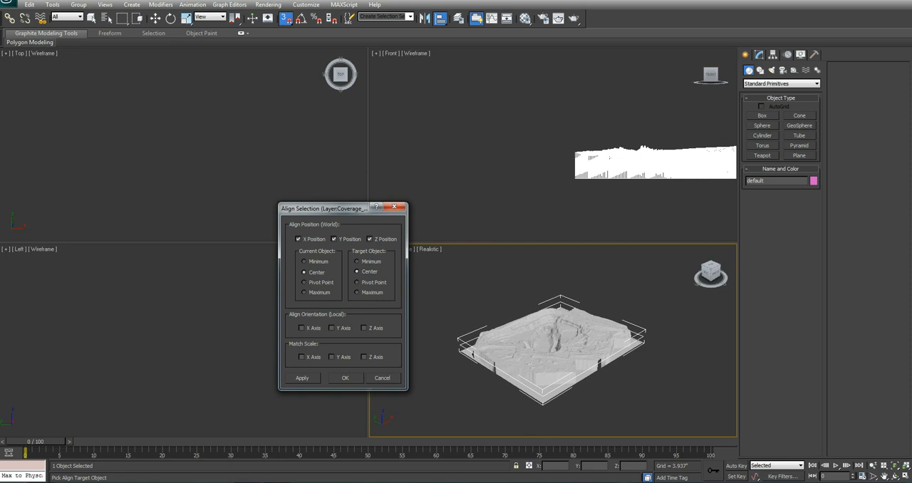
{"action": "left_click", "coordinate": [303, 377]}
{"action": "left_click", "coordinate": [344, 377]}
Step: Select the mine mesh with the Move tool and inspect its fit against the coverage outline in the Perspective view
{"action": "middle_click_drag", "start_coordinate": [549, 342], "coordinate": [604, 335]}
{"action": "scroll", "coordinate": [538, 328], "scroll_direction": "up", "scroll_amount": 3}
{"action": "left_click", "coordinate": [462, 335]}
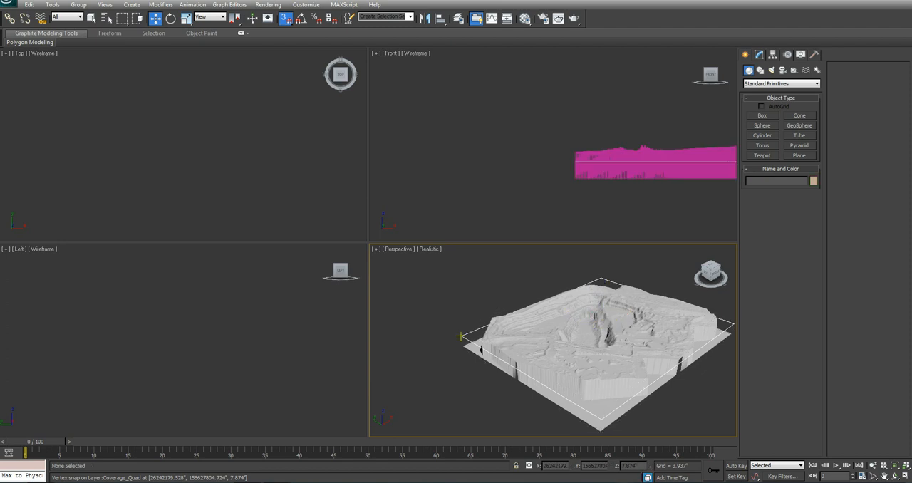
{"action": "left_click", "coordinate": [504, 332]}
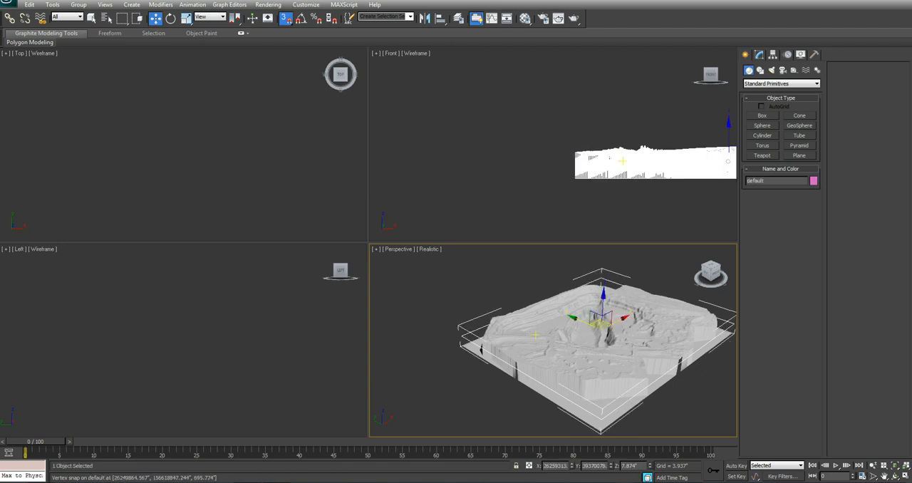
{"action": "middle_click_drag", "start_coordinate": [504, 332], "coordinate": [449, 340]}
{"action": "scroll", "coordinate": [515, 328], "scroll_direction": "up", "scroll_amount": 2}
{"action": "scroll", "coordinate": [461, 334], "scroll_direction": "down", "scroll_amount": 4}
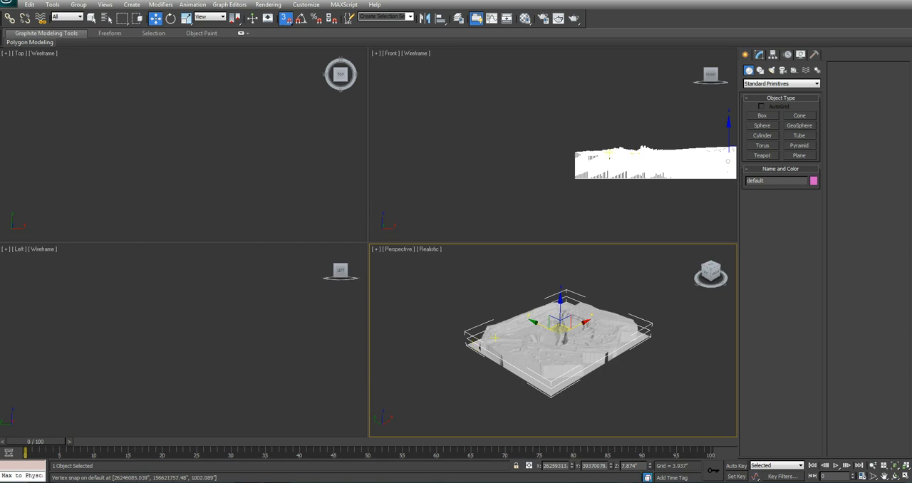
Step: Add an FFD 2x2x2 modifier to the mine mesh and keep the mesh selected
{"action": "left_click", "coordinate": [759, 55]}
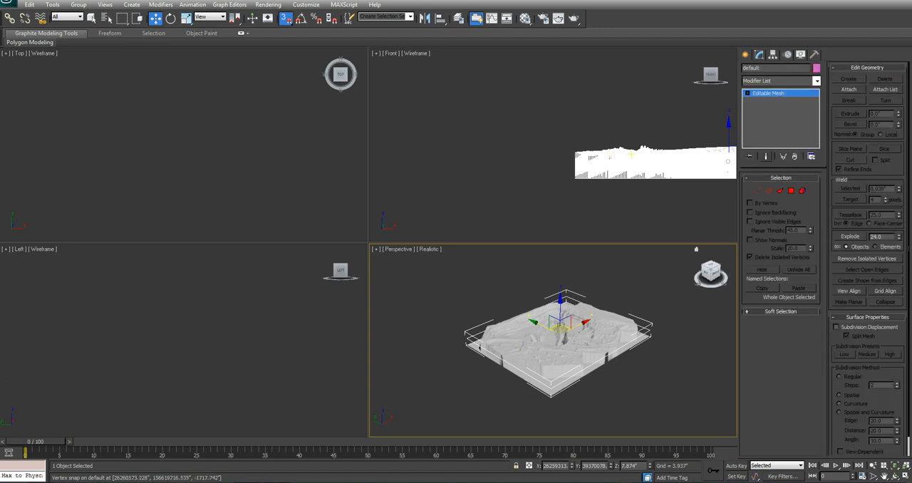
{"action": "left_click", "coordinate": [780, 80]}
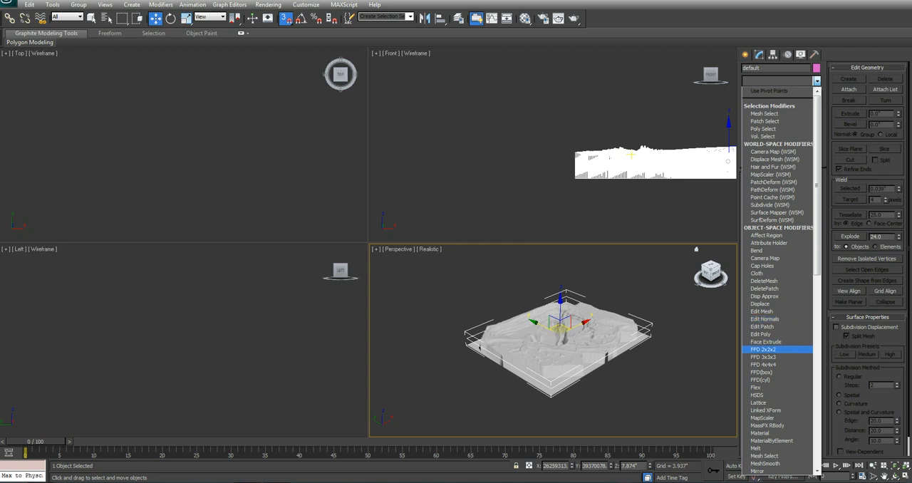
{"action": "left_click", "coordinate": [763, 349]}
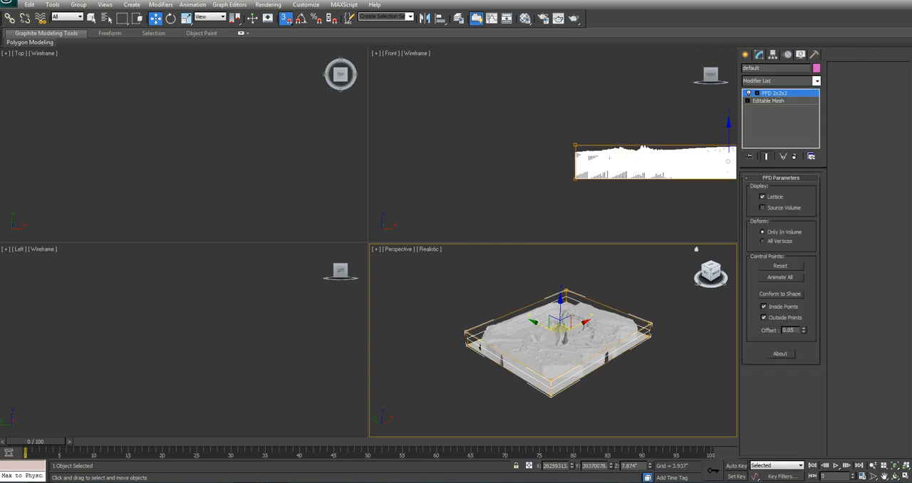
{"action": "left_click", "coordinate": [633, 304]}
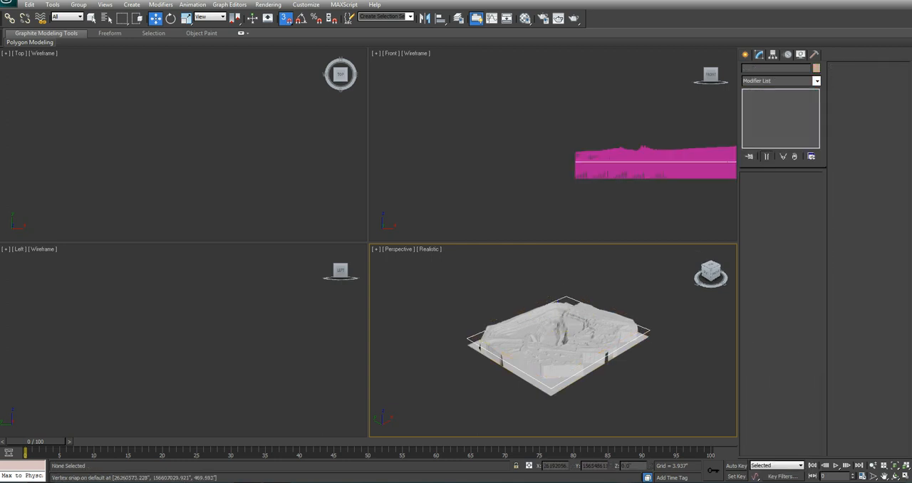
{"action": "middle_click_drag", "start_coordinate": [574, 337], "coordinate": [565, 337]}
{"action": "left_click", "coordinate": [565, 337]}
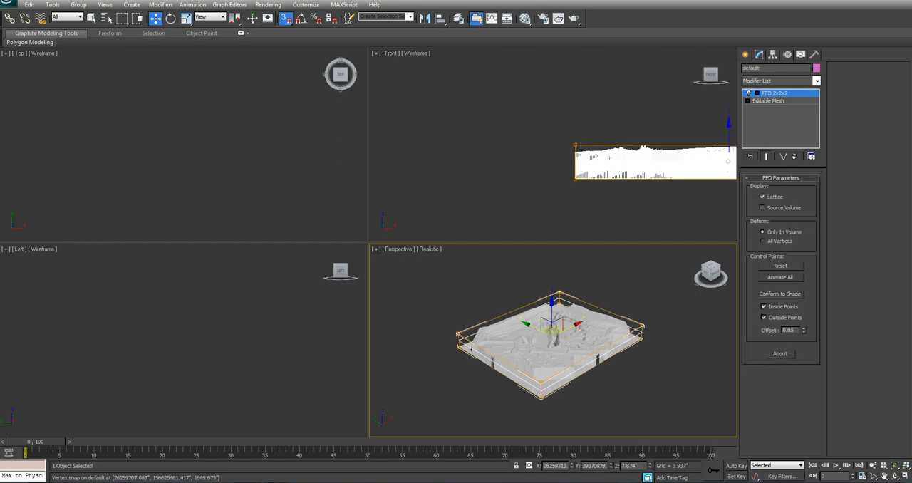
Step: Turn on snapping in 3D mode for the mine mesh
{"action": "left_click", "coordinate": [286, 18]}
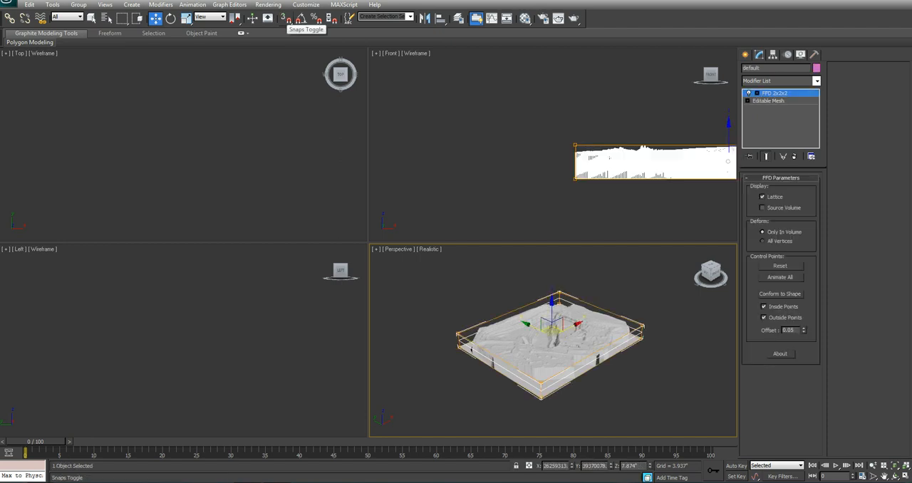
{"action": "left_click", "coordinate": [285, 18]}
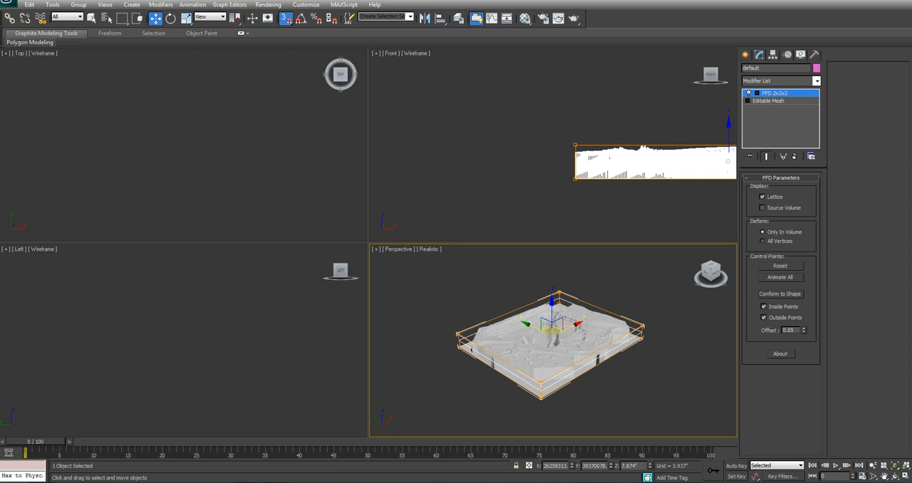
{"action": "left_click", "coordinate": [286, 17]}
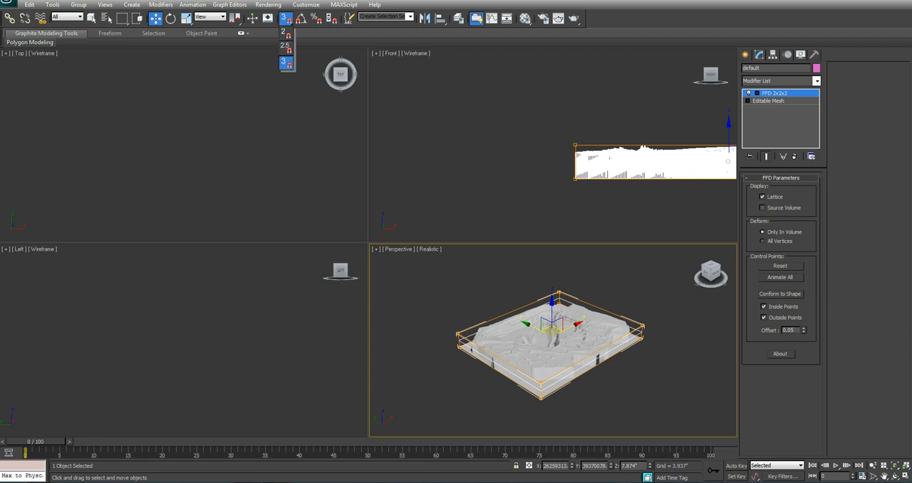
{"action": "left_click", "coordinate": [286, 63]}
{"action": "middle_click_drag", "start_coordinate": [528, 345], "coordinate": [506, 342]}
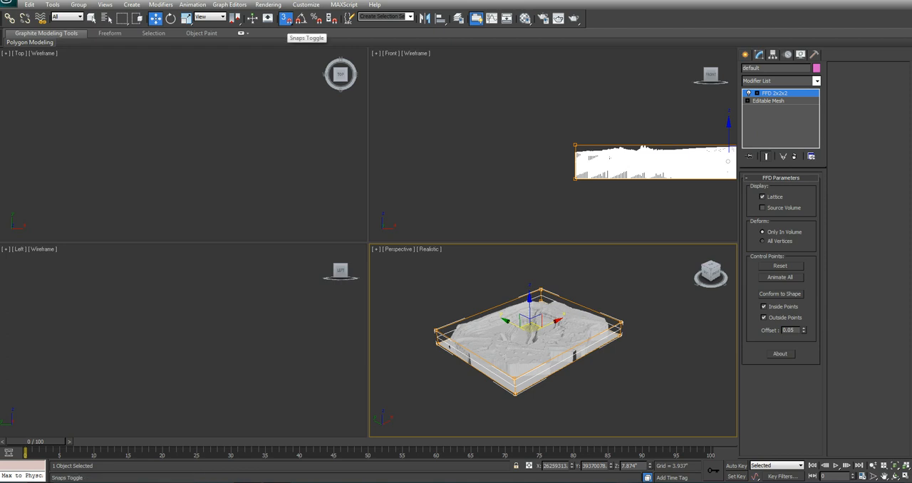
Step: Check the grid and snap settings, keeping Vertex snapping and Use Axis Constraints enabled
{"action": "right_click", "coordinate": [285, 19]}
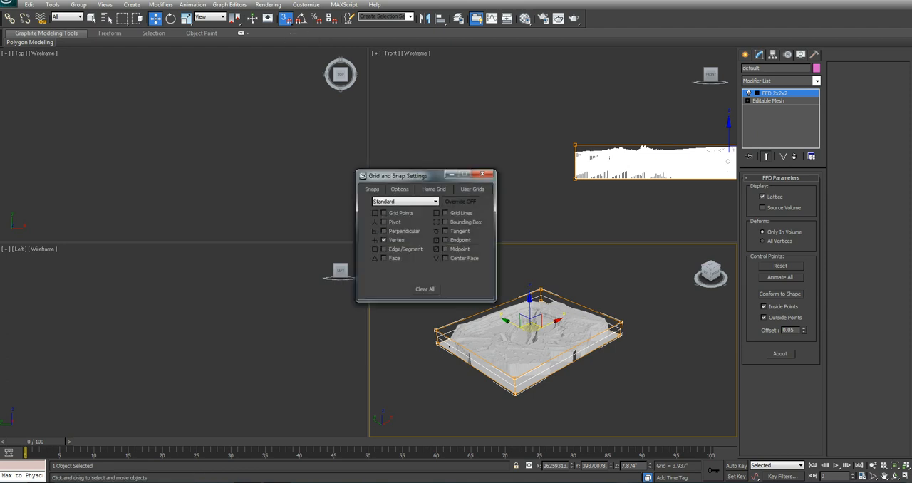
{"action": "left_click_drag", "start_coordinate": [420, 175], "coordinate": [415, 153]}
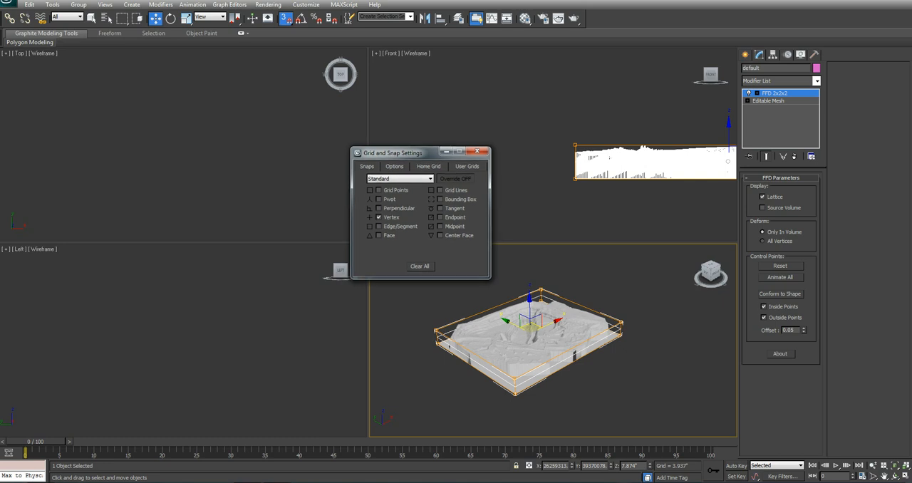
{"action": "left_click", "coordinate": [394, 166]}
{"action": "left_click_drag", "start_coordinate": [413, 152], "coordinate": [409, 146]}
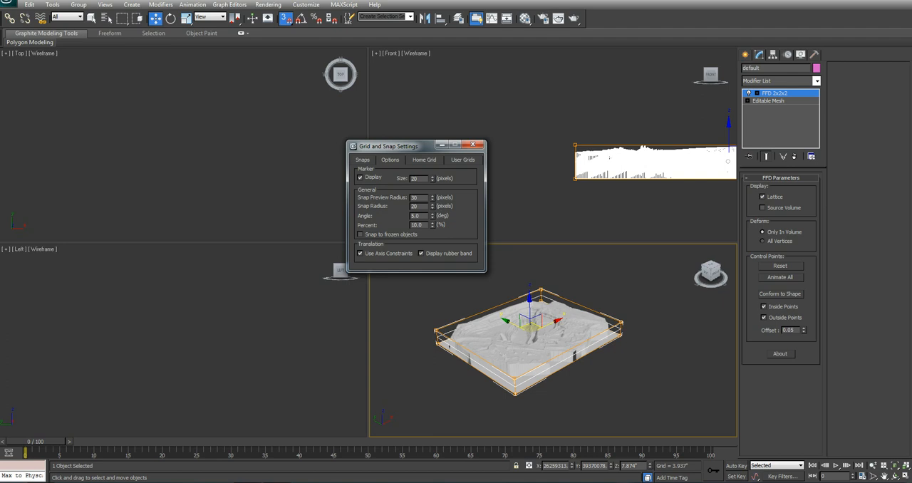
{"action": "left_click", "coordinate": [361, 254]}
{"action": "left_click", "coordinate": [361, 253]}
{"action": "left_click", "coordinate": [361, 253]}
{"action": "left_click", "coordinate": [361, 254]}
{"action": "left_click", "coordinate": [473, 144]}
{"action": "middle_click_drag", "start_coordinate": [509, 337], "coordinate": [518, 335]}
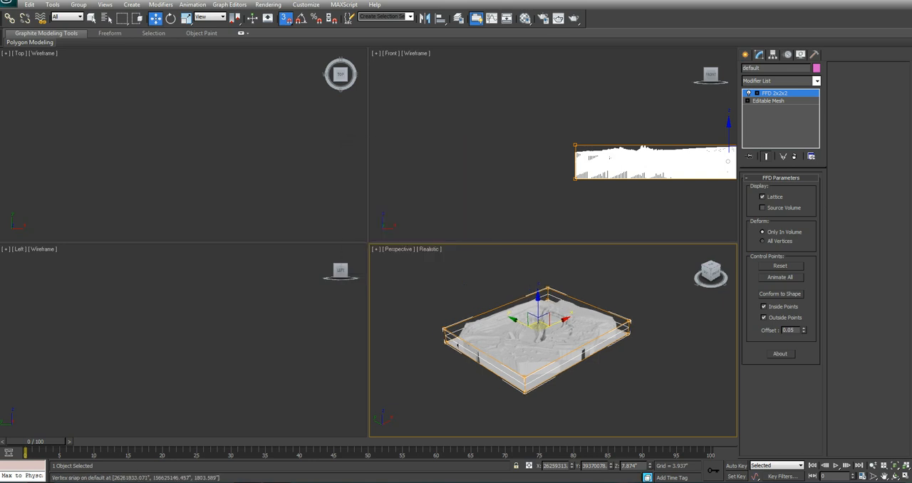
Step: Select the FFD control points on the mesh's positive-Y side and snap them along Y to the Coverage_Quad corner
{"action": "left_click", "coordinate": [756, 94]}
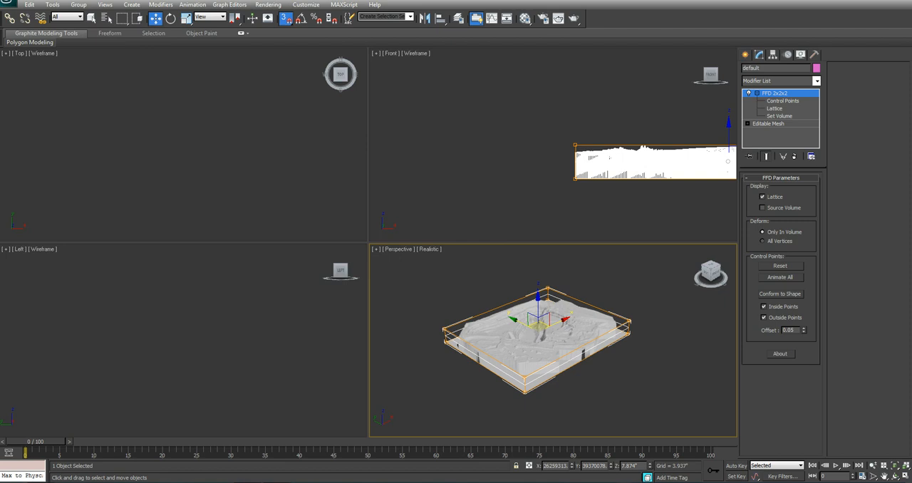
{"action": "left_click", "coordinate": [782, 101]}
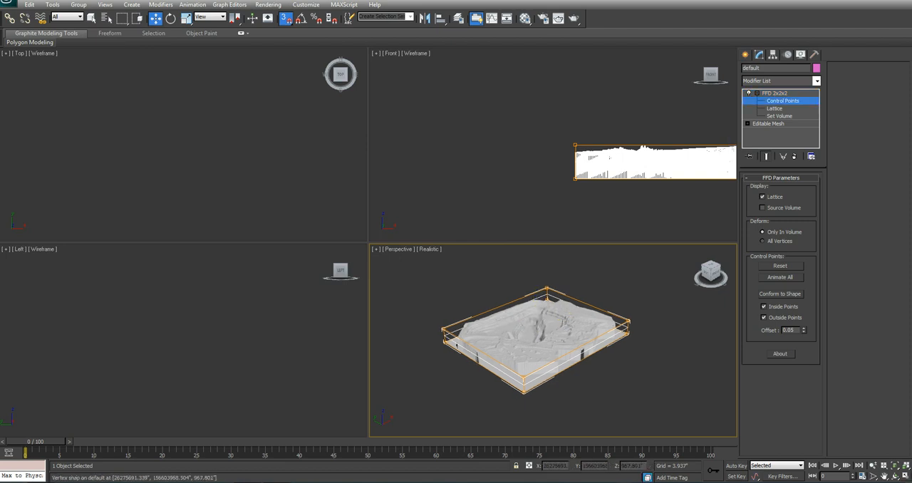
{"action": "left_click", "coordinate": [905, 476]}
{"action": "middle_click_drag", "start_coordinate": [456, 285], "coordinate": [495, 318]}
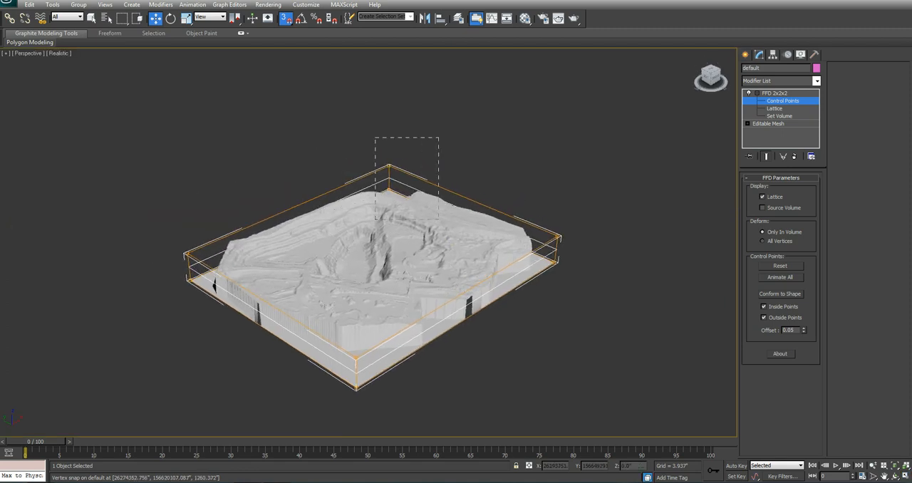
{"action": "left_click_drag", "start_coordinate": [438, 214], "coordinate": [438, 215]}
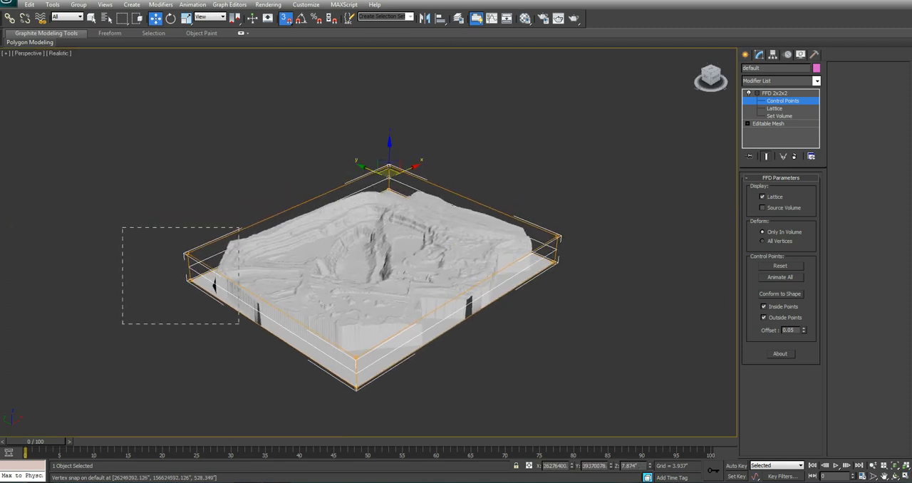
{"action": "mouse_move", "coordinate": [389, 170]}
{"action": "left_mouse_down"}
{"action": "mouse_move", "coordinate": [303, 206]}
{"action": "mouse_move", "coordinate": [298, 218]}
{"action": "mouse_move", "coordinate": [423, 205]}
{"action": "mouse_move", "coordinate": [396, 193]}
{"action": "mouse_move", "coordinate": [401, 203]}
{"action": "mouse_move", "coordinate": [388, 178]}
{"action": "left_mouse_up"}
{"action": "middle_click_drag", "start_coordinate": [356, 228], "coordinate": [359, 181]}
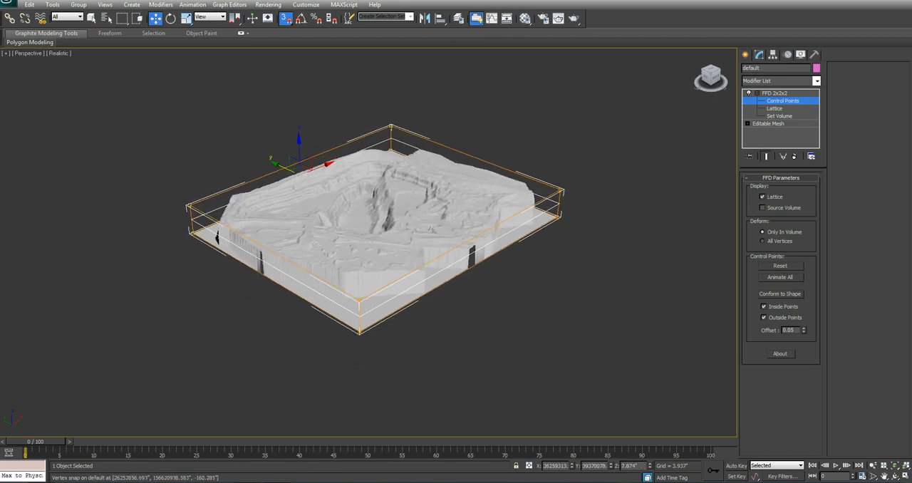
Step: Select the FFD control points on the negative-X side and snap them along X to the Coverage_Quad corner
{"action": "left_click_drag", "start_coordinate": [156, 169], "coordinate": [161, 175]}
{"action": "left_click_drag", "start_coordinate": [250, 309], "coordinate": [250, 308]}
{"action": "left_click_drag", "start_coordinate": [315, 275], "coordinate": [416, 387], "text": "ctrl"}
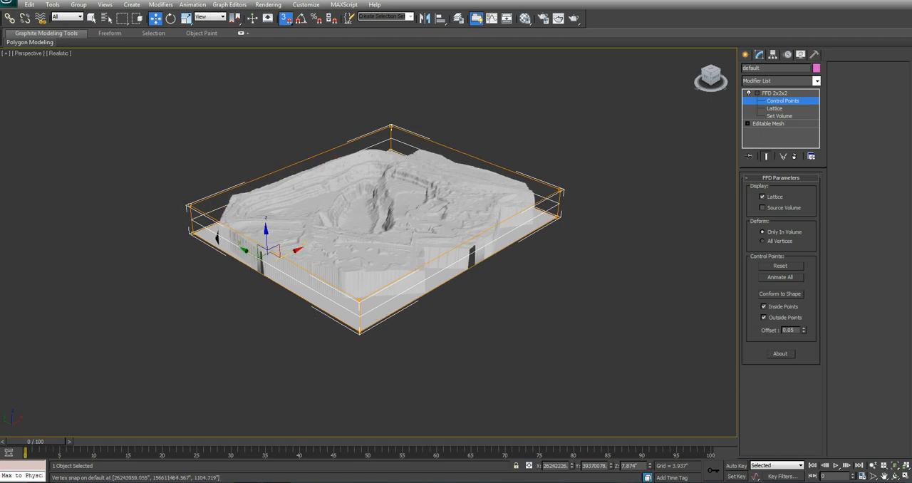
{"action": "mouse_move", "coordinate": [287, 255]}
{"action": "left_mouse_down"}
{"action": "mouse_move", "coordinate": [348, 220]}
{"action": "mouse_move", "coordinate": [246, 246]}
{"action": "mouse_move", "coordinate": [192, 219]}
{"action": "left_mouse_up"}
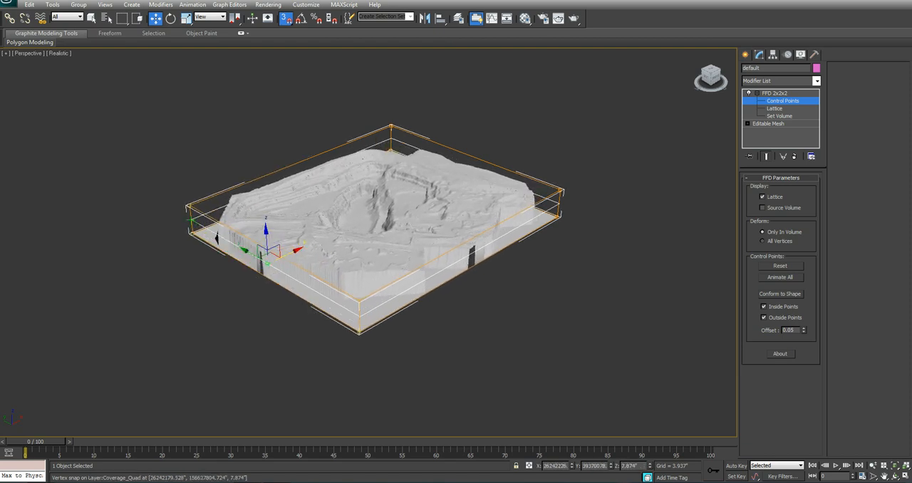
Step: Select the FFD control points on the positive-X side and snap them along X to the Coverage_Quad corner
{"action": "middle_click_drag", "start_coordinate": [456, 196], "coordinate": [395, 231]}
{"action": "left_click_drag", "start_coordinate": [558, 181], "coordinate": [473, 246]}
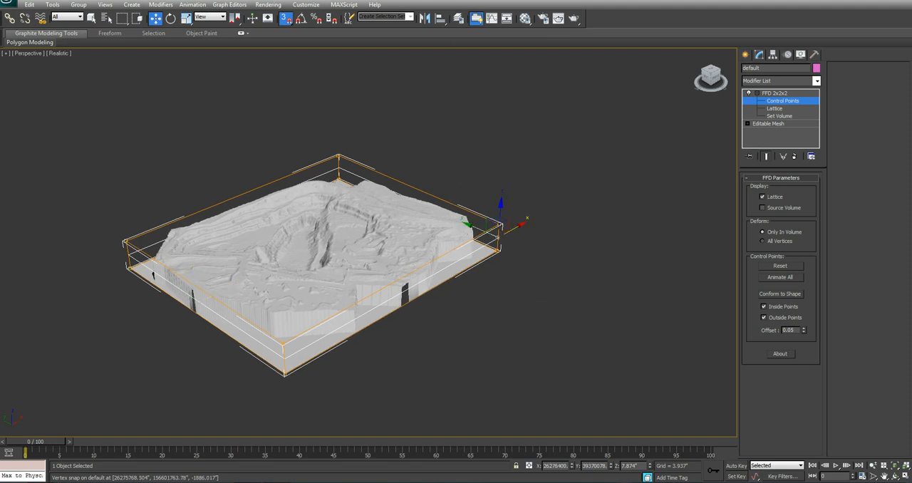
{"action": "left_click_drag", "start_coordinate": [399, 126], "coordinate": [255, 191]}
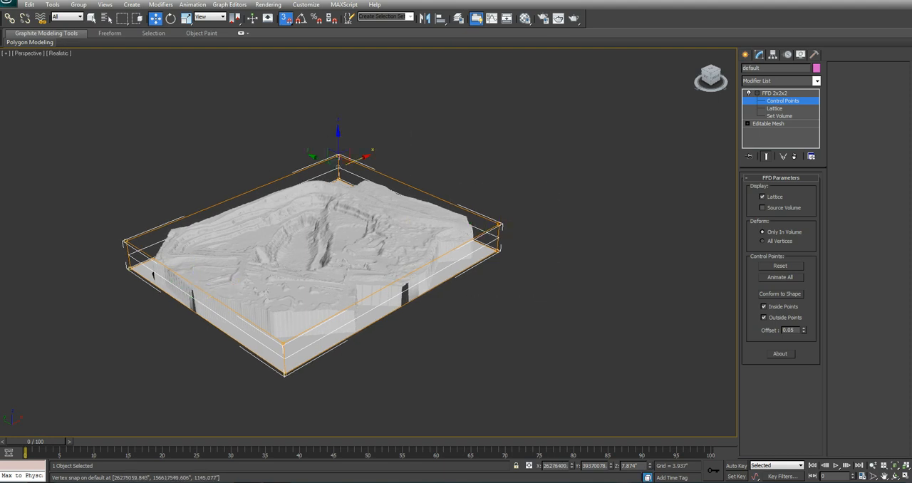
{"action": "left_click_drag", "start_coordinate": [545, 320], "coordinate": [547, 325], "text": "ctrl"}
{"action": "left_click_drag", "start_coordinate": [412, 199], "coordinate": [498, 238]}
{"action": "middle_click_drag", "start_coordinate": [451, 278], "coordinate": [453, 253]}
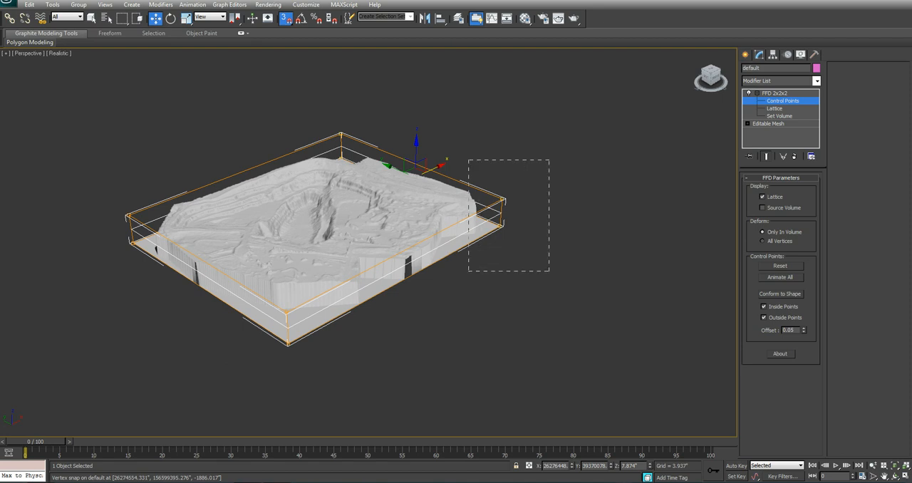
Step: Snap the FFD control points on the negative-Y side along Y to the Coverage_Quad corner and leave control-point editing
{"action": "left_click_drag", "start_coordinate": [549, 271], "coordinate": [549, 272]}
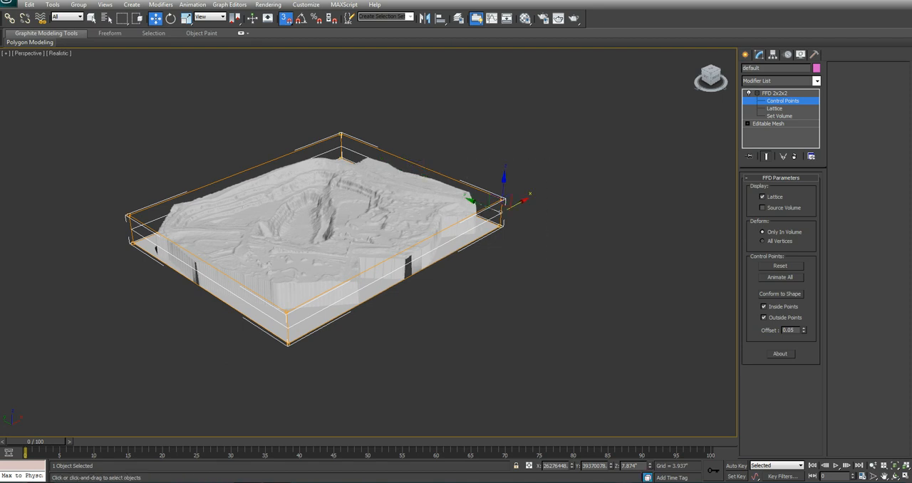
{"action": "mouse_move", "coordinate": [504, 200]}
{"action": "left_mouse_down"}
{"action": "mouse_move", "coordinate": [399, 255]}
{"action": "mouse_move", "coordinate": [427, 214]}
{"action": "mouse_move", "coordinate": [501, 213]}
{"action": "left_mouse_up"}
{"action": "middle_click_drag", "start_coordinate": [501, 213], "coordinate": [540, 221]}
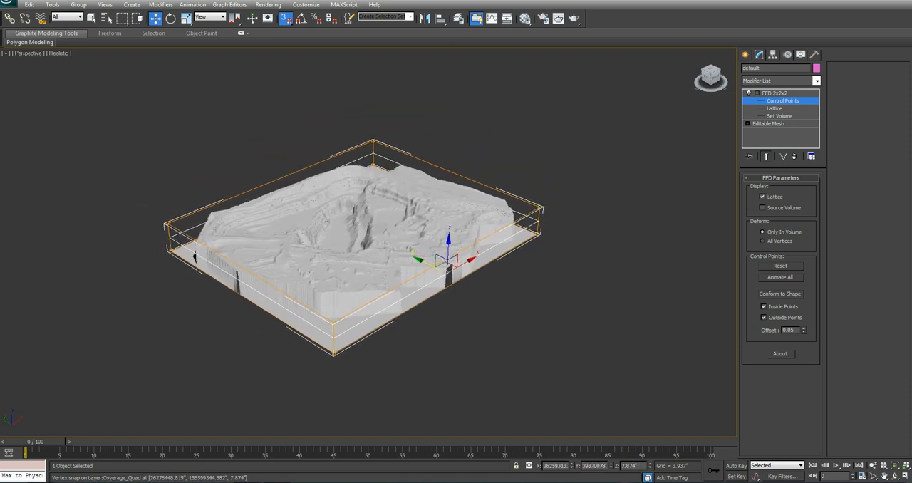
{"action": "left_click", "coordinate": [758, 93]}
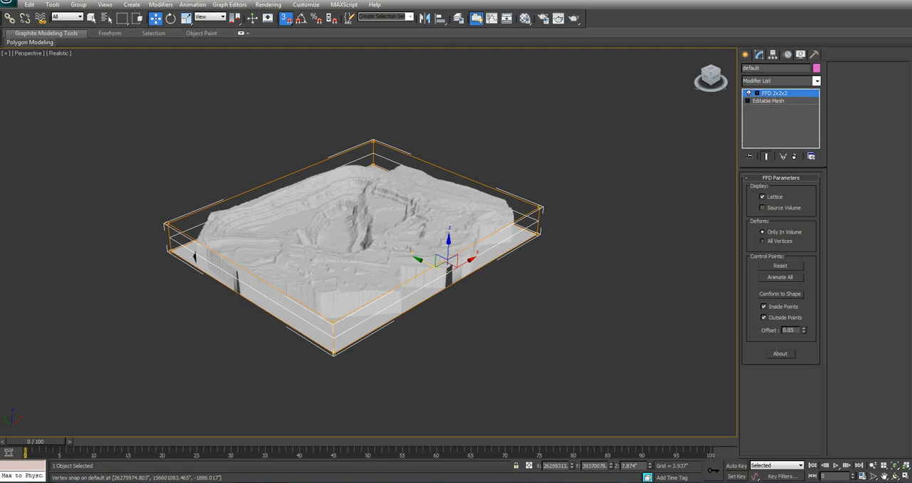
Step: Assign the material named default from the first Material Editor sample slot to the mine mesh
{"action": "left_click", "coordinate": [525, 20]}
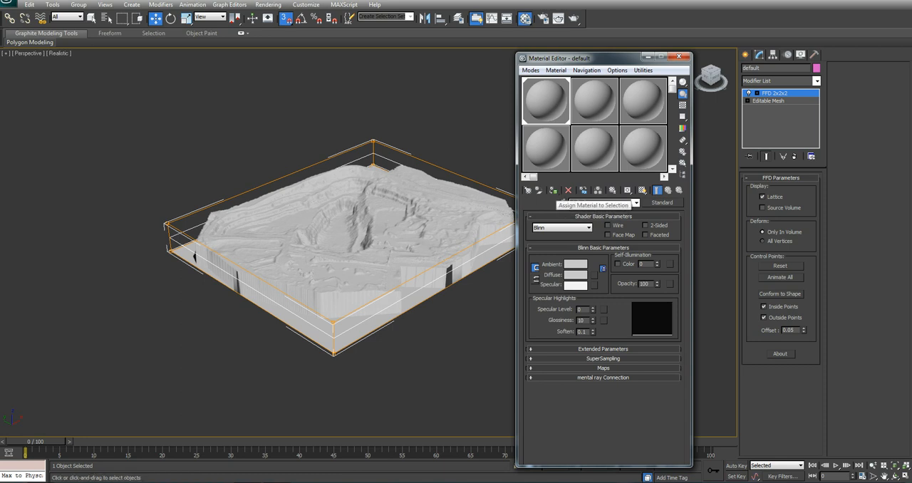
{"action": "left_click", "coordinate": [553, 190]}
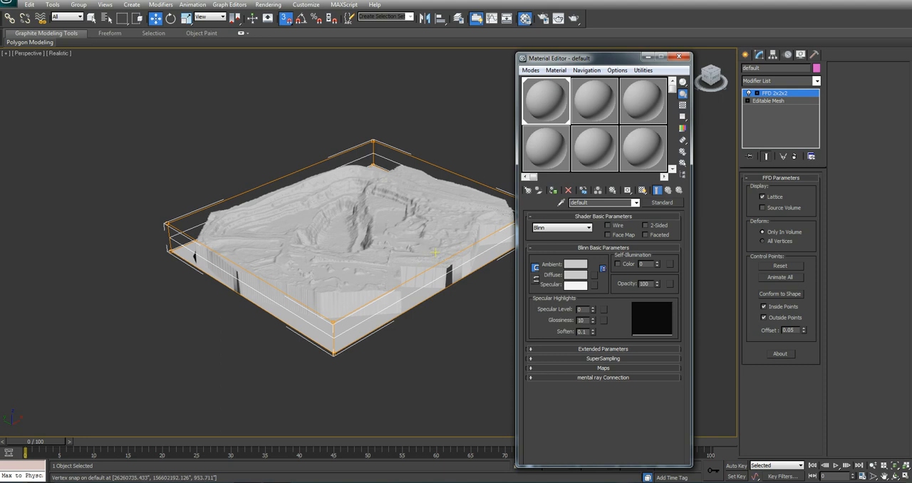
{"action": "left_click_drag", "start_coordinate": [570, 58], "coordinate": [582, 52]}
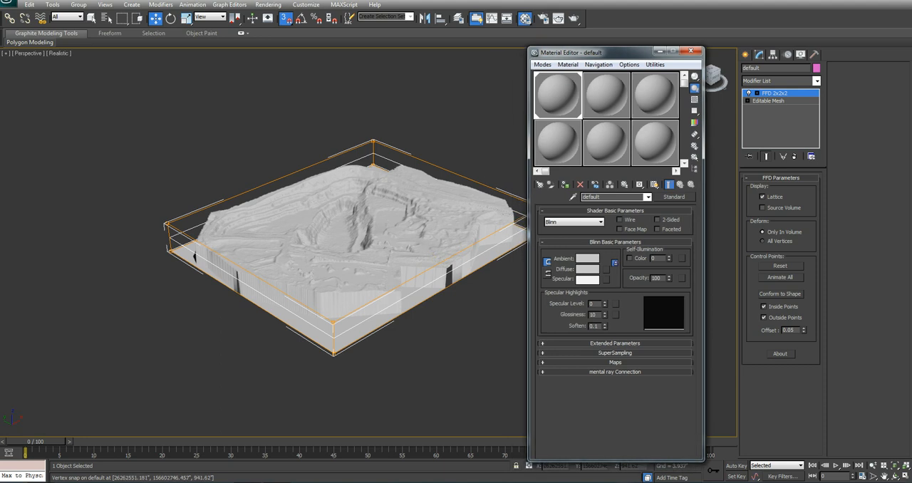
Step: Load mine_aerial_Material.tif as the material's diffuse bitmap, show it shaded in the viewport, and minimize the Material Editor
{"action": "left_click", "coordinate": [606, 269]}
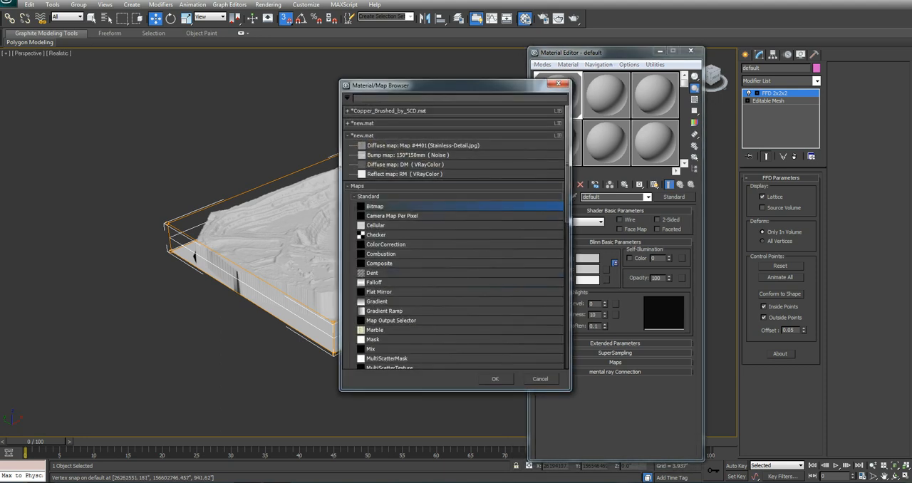
{"action": "double_click", "coordinate": [374, 207]}
{"action": "left_click", "coordinate": [456, 123]}
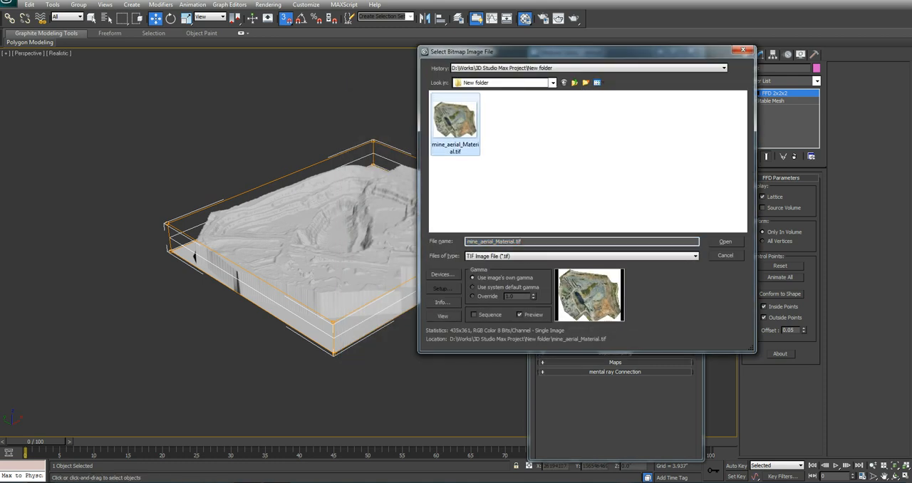
{"action": "key", "text": "Return"}
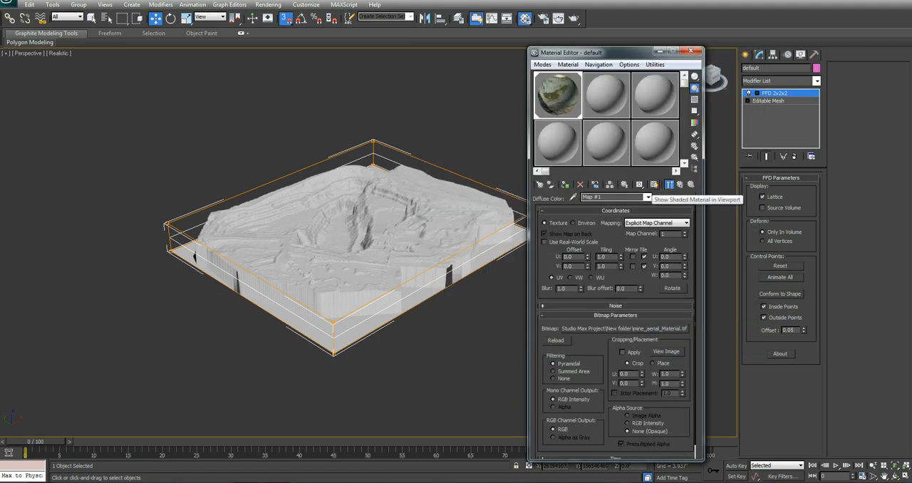
{"action": "left_click", "coordinate": [654, 185]}
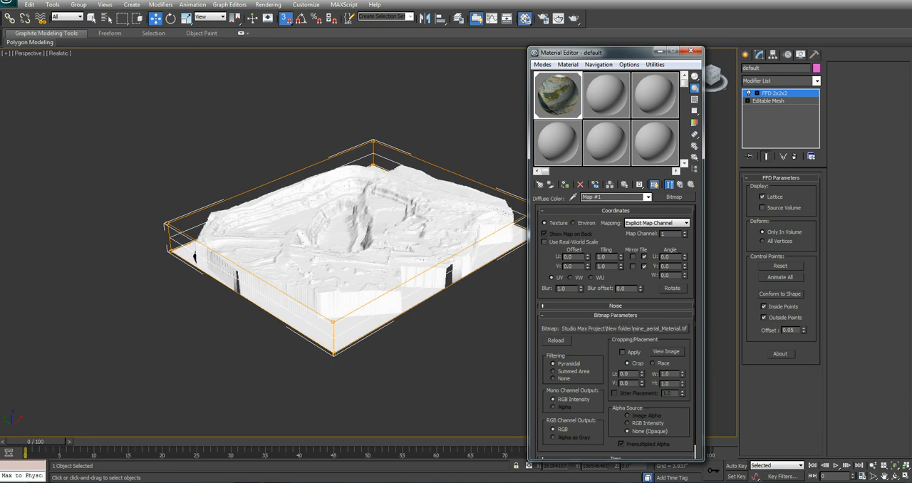
{"action": "left_click_drag", "start_coordinate": [605, 52], "coordinate": [569, 76]}
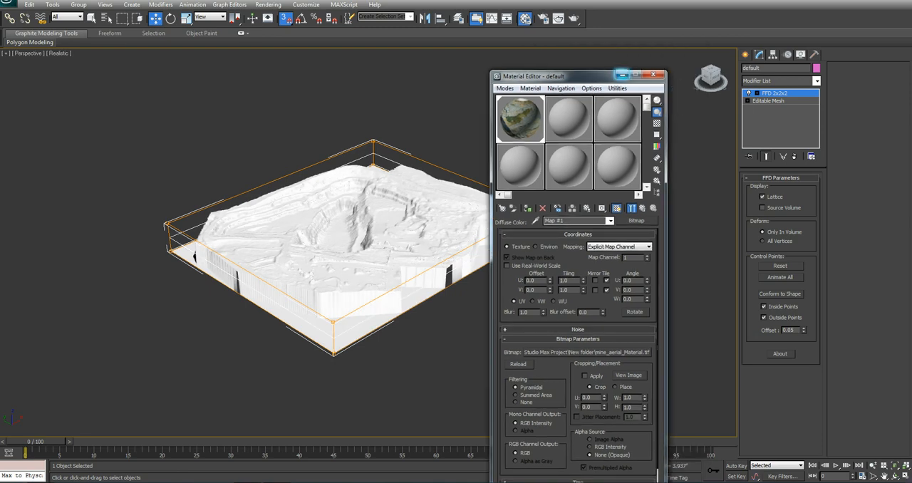
{"action": "left_click", "coordinate": [622, 76]}
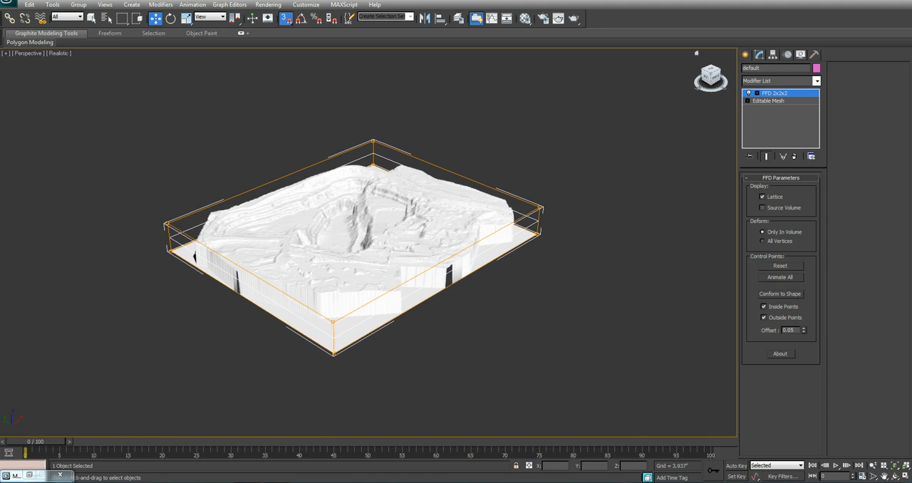
{"action": "left_click", "coordinate": [816, 81]}
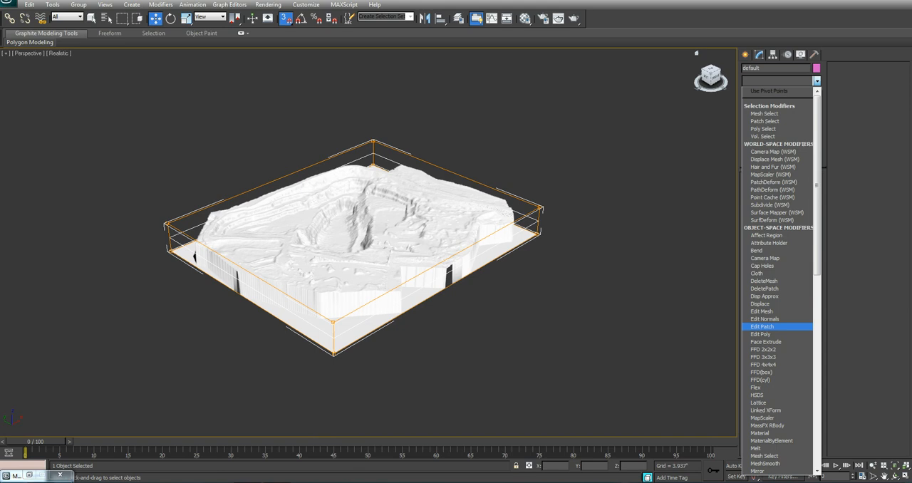
{"action": "key", "text": "u"}
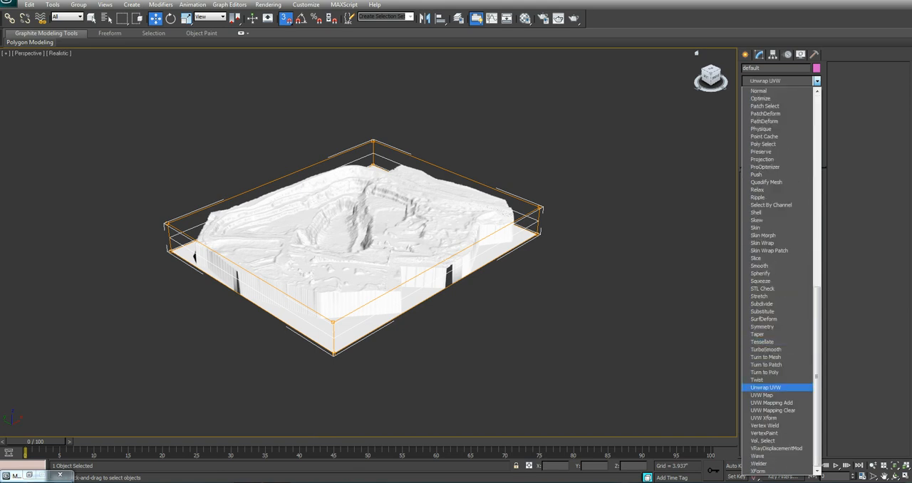
{"action": "left_click", "coordinate": [766, 387]}
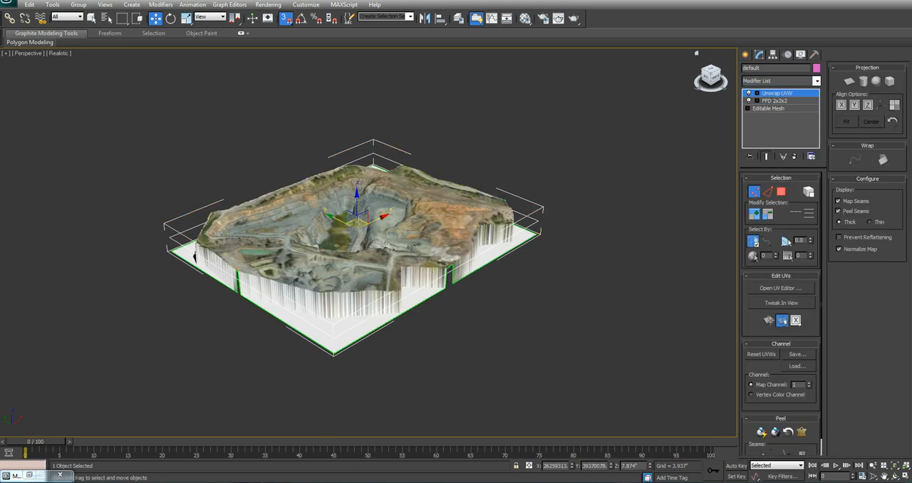
{"action": "right_click", "coordinate": [777, 92]}
{"action": "left_click", "coordinate": [794, 110]}
Step: Apply a UVW Map modifier with planar mapping above the FFD 2x2x2 on the mine mesh
{"action": "left_click", "coordinate": [816, 81]}
{"action": "key", "text": "f"}
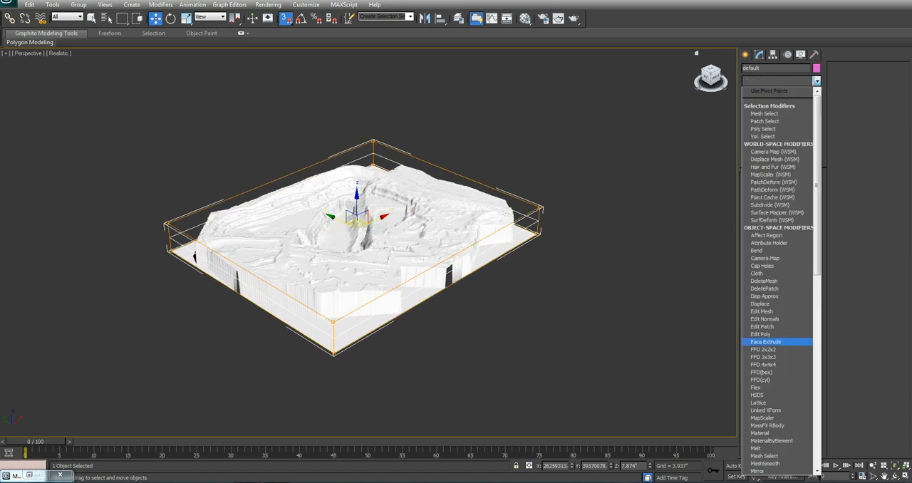
{"action": "key", "text": "u"}
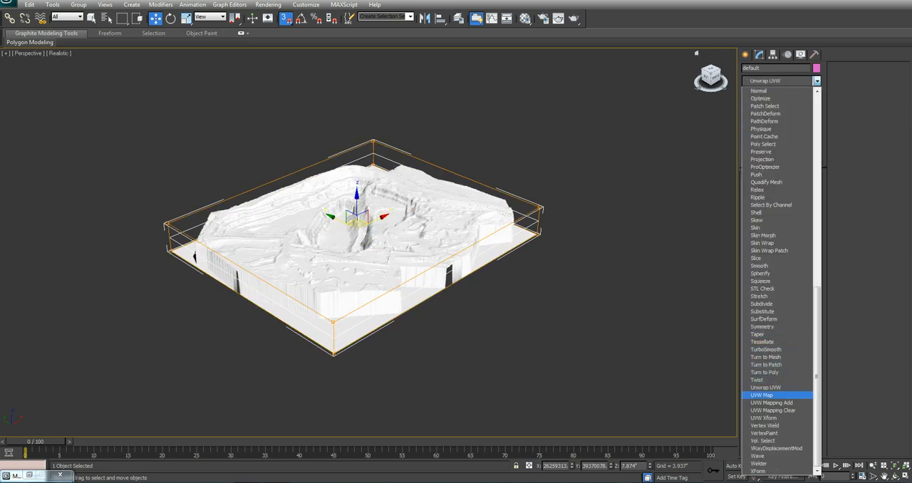
{"action": "left_click", "coordinate": [761, 395]}
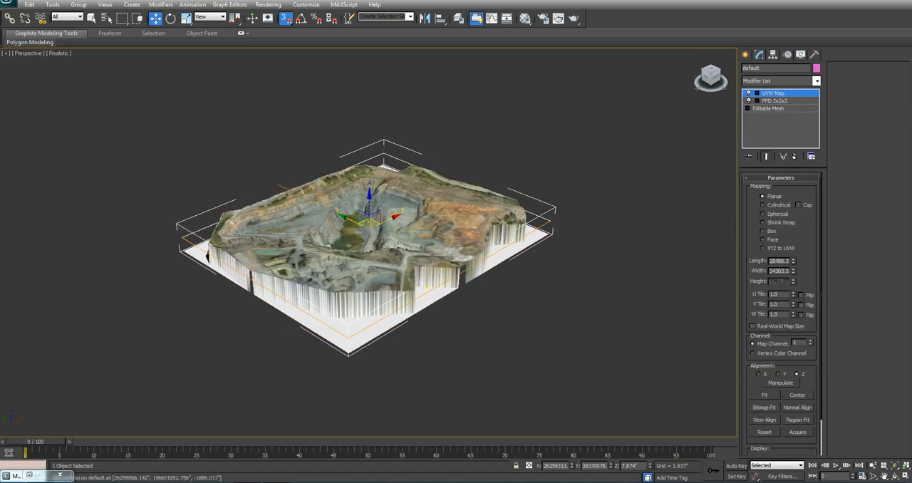
{"action": "scroll", "coordinate": [363, 243], "scroll_direction": "up", "scroll_amount": 3}
{"action": "middle_click_drag", "start_coordinate": [358, 412], "coordinate": [365, 418]}
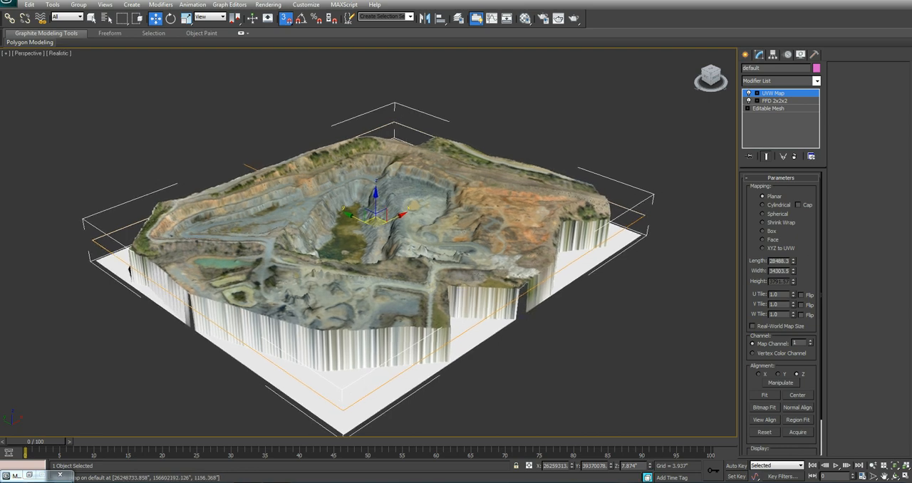
Step: Select the Coverage_Quad outline around the mine mesh and remove it from the scene
{"action": "left_click", "coordinate": [285, 106]}
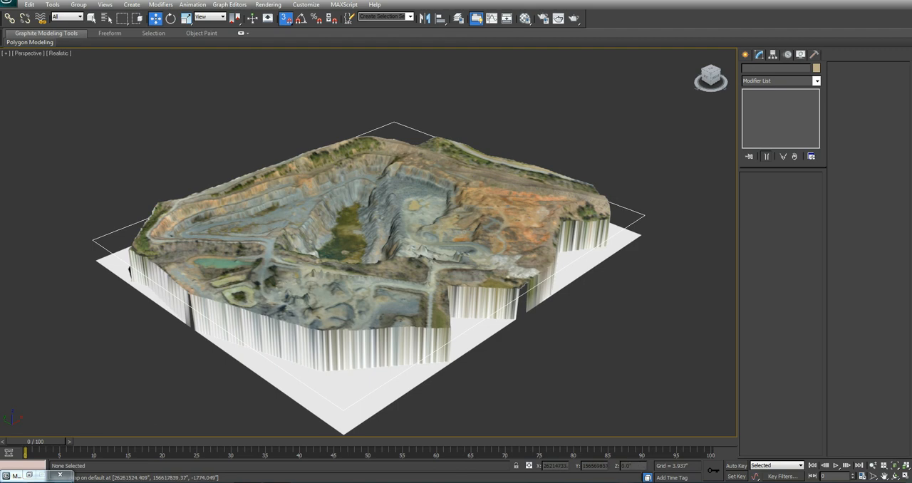
{"action": "left_click", "coordinate": [92, 241]}
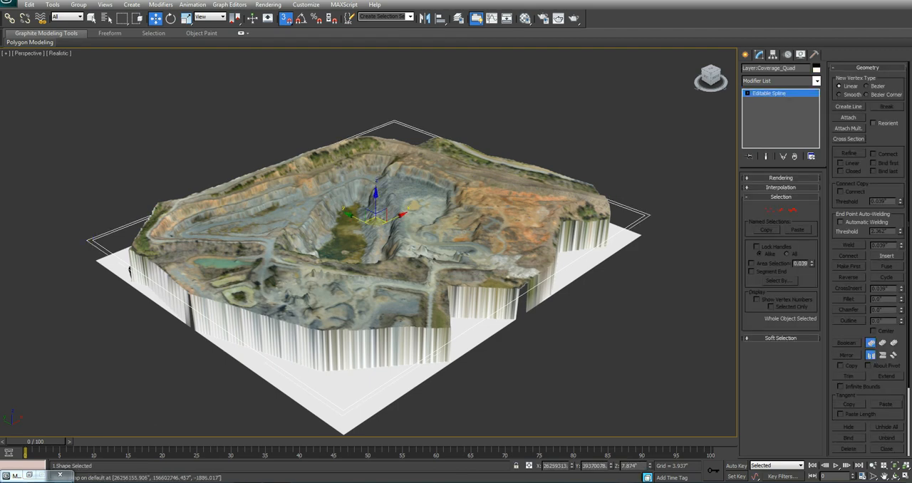
{"action": "middle_click_drag", "start_coordinate": [92, 241], "coordinate": [59, 241]}
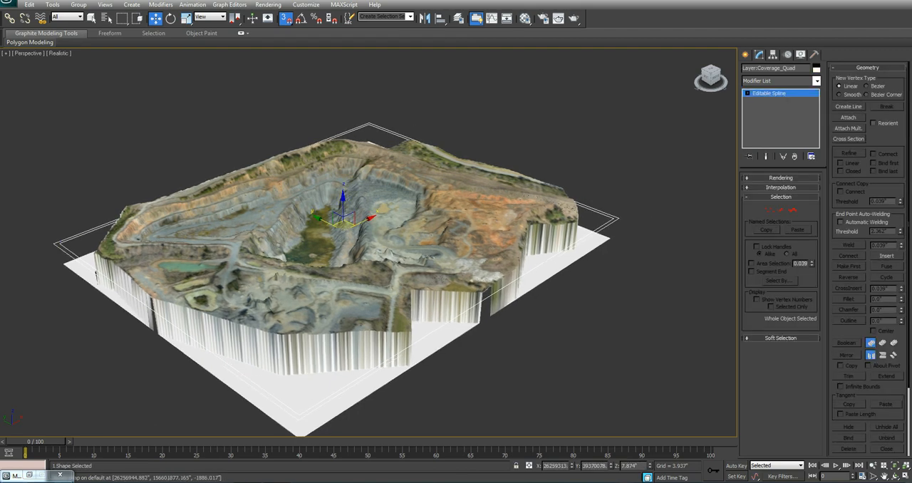
{"action": "left_click", "coordinate": [541, 284]}
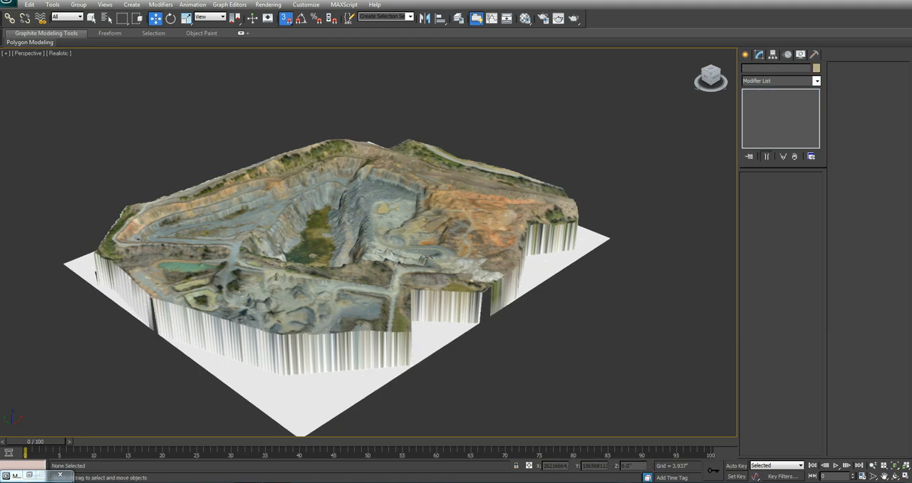
Step: Add an Edit Mesh modifier above the UVW Map on the mine mesh and enter Polygon sub-object level
{"action": "middle_click_drag", "start_coordinate": [542, 284], "coordinate": [558, 279]}
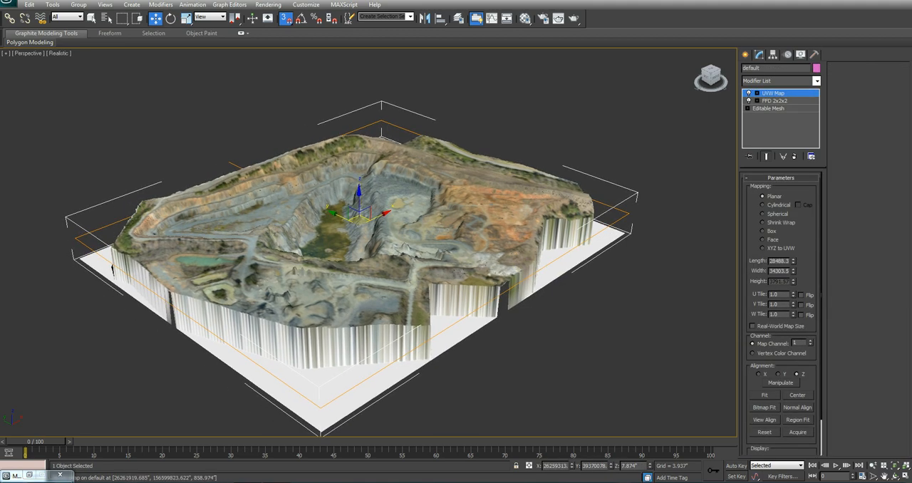
{"action": "left_click", "coordinate": [816, 81]}
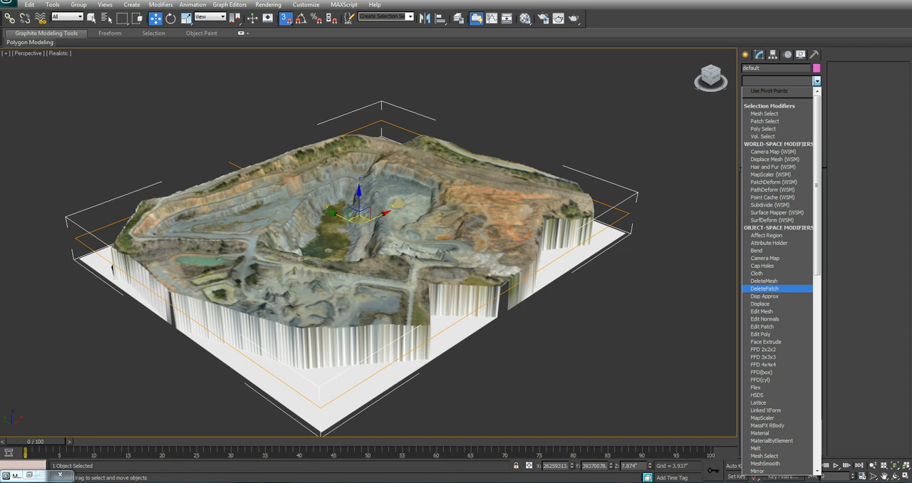
{"action": "key", "text": "e"}
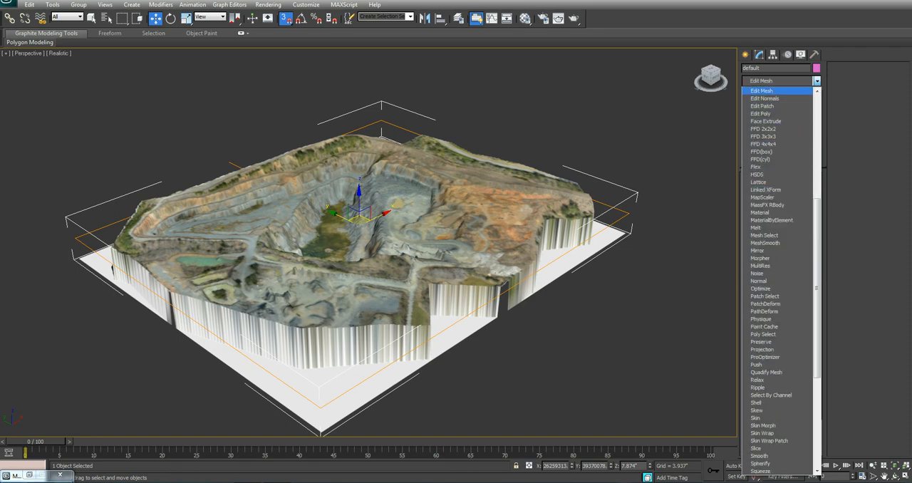
{"action": "key", "text": "Return"}
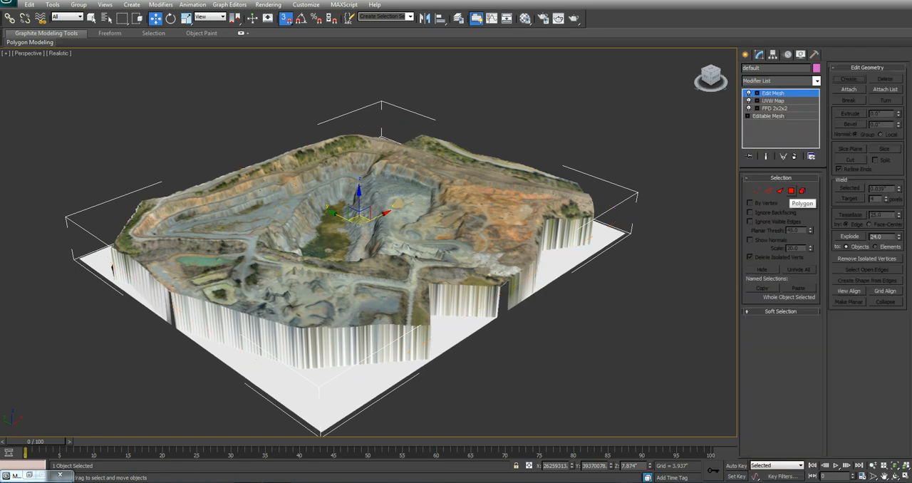
{"action": "left_click", "coordinate": [791, 191]}
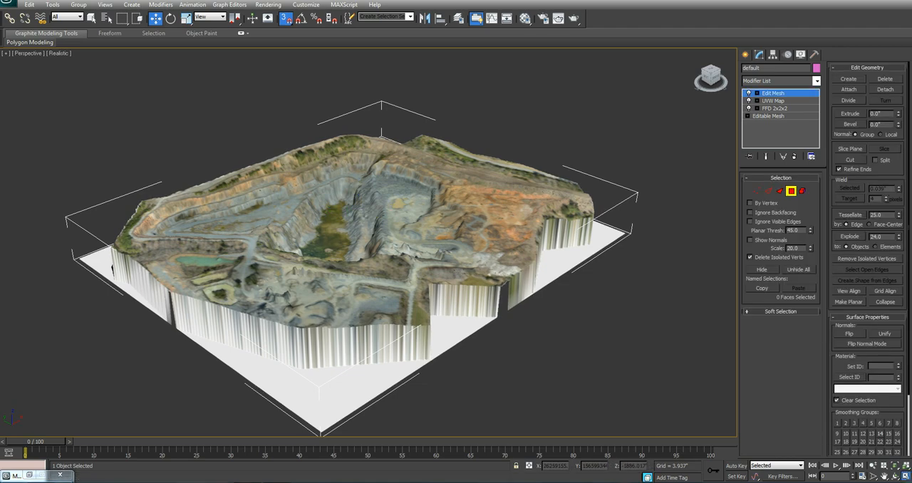
Step: Select the polygons along the base of the mine mesh with a selection window in the Front view
{"action": "key", "text": "alt+w"}
{"action": "middle_click_drag", "start_coordinate": [732, 146], "coordinate": [559, 156]}
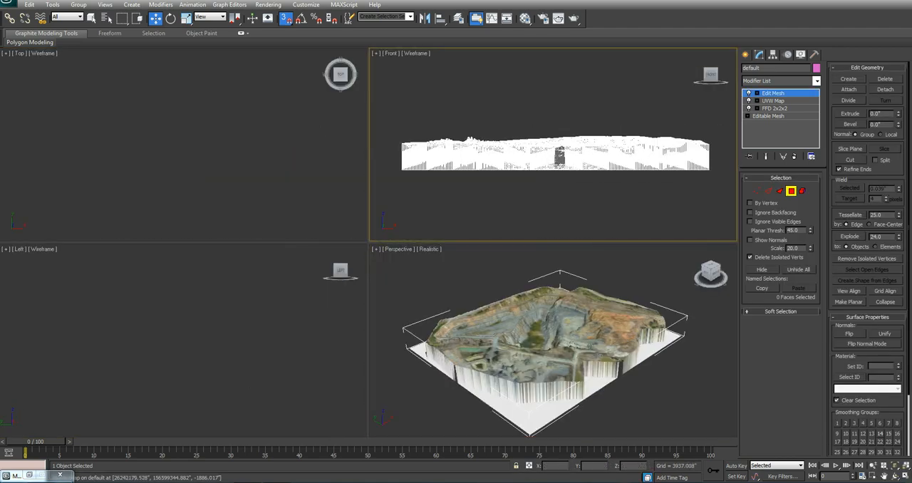
{"action": "key", "text": "alt+w"}
{"action": "left_click_drag", "start_coordinate": [34, 340], "coordinate": [697, 287]}
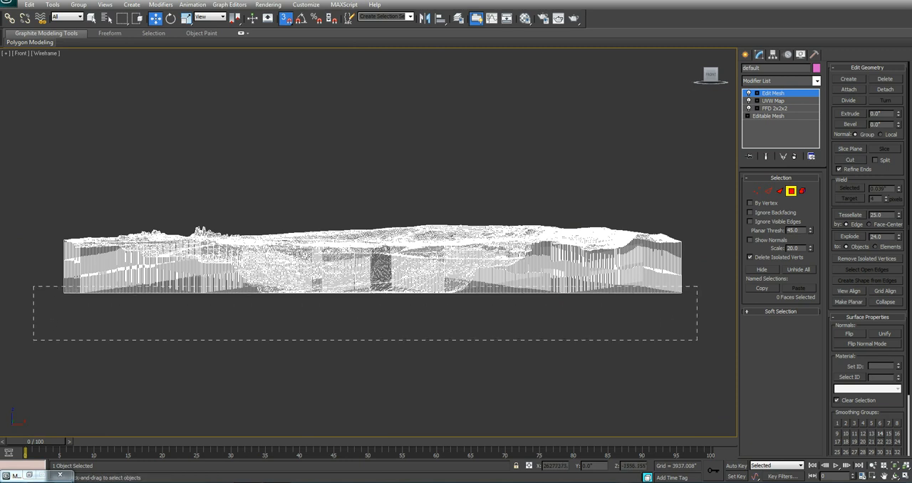
{"action": "left_click_drag", "start_coordinate": [32, 323], "coordinate": [734, 298]}
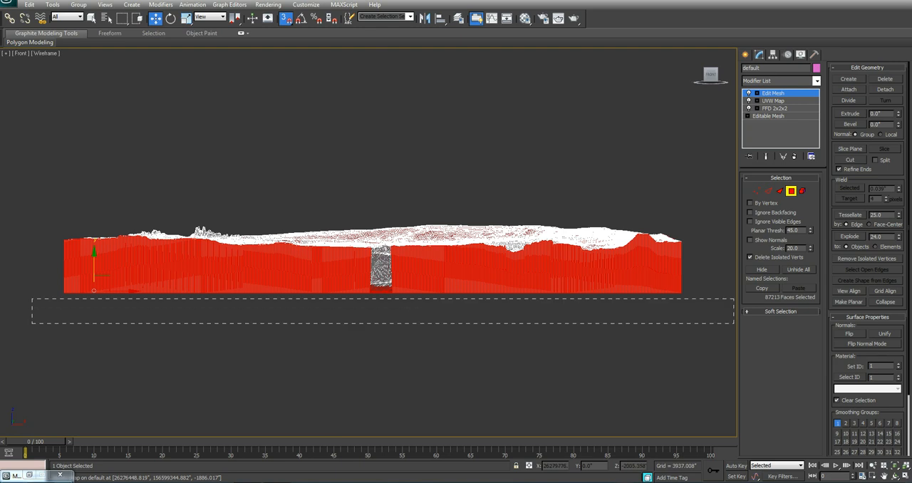
Step: Examine the selected faces on the walls, base and pit floor in the Top and Perspective views
{"action": "key", "text": "alt+w"}
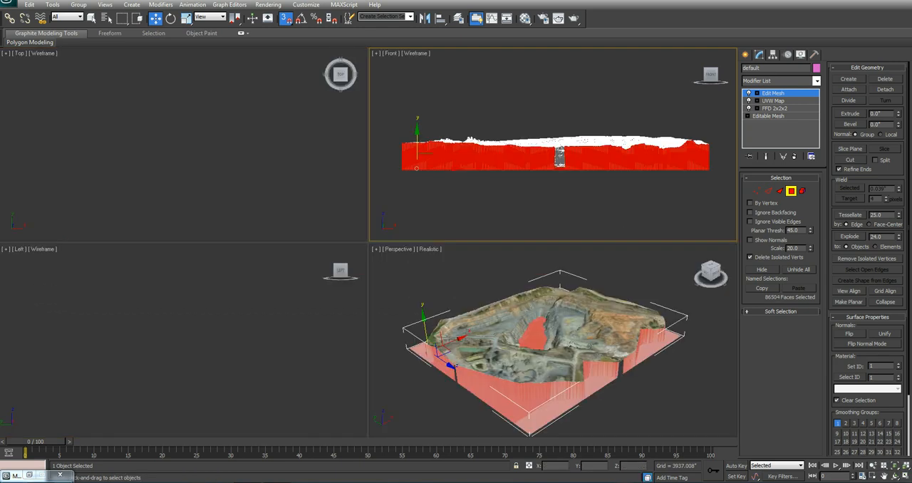
{"action": "right_click", "coordinate": [212, 159]}
{"action": "key", "text": "z"}
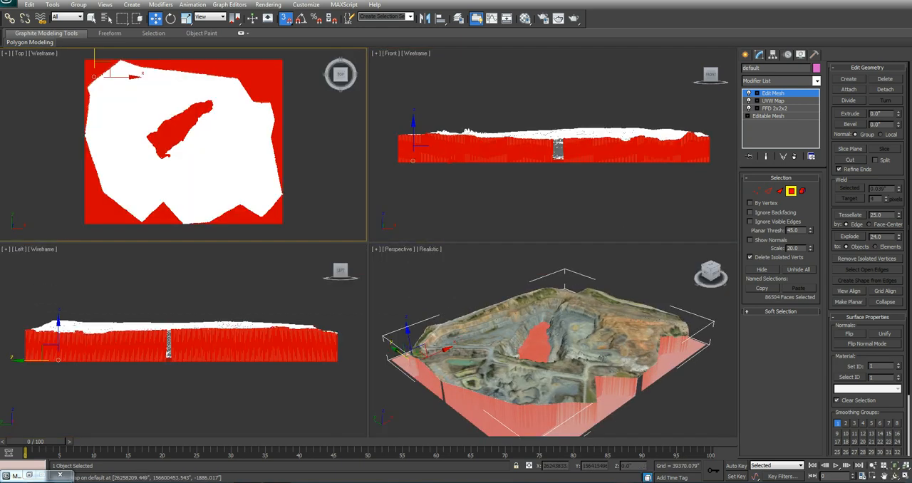
{"action": "middle_click_drag", "start_coordinate": [212, 159], "coordinate": [211, 170]}
{"action": "middle_click_drag", "start_coordinate": [553, 165], "coordinate": [551, 177]}
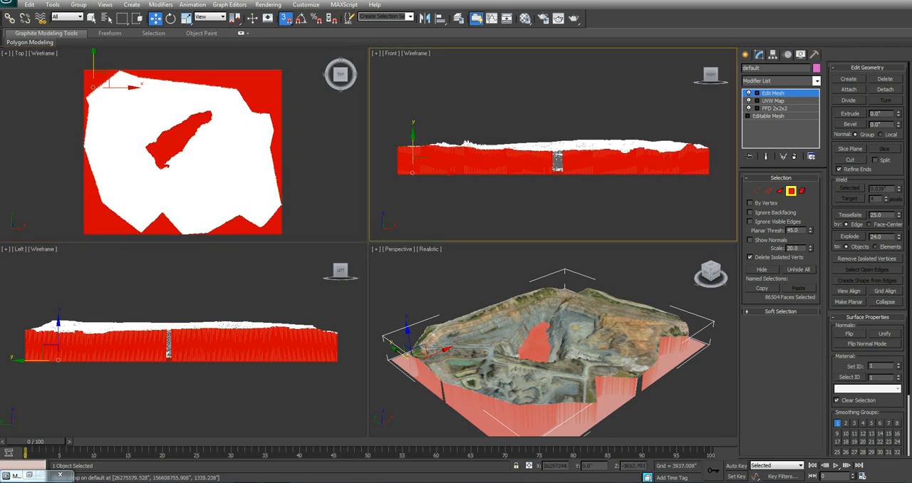
{"action": "middle_click_drag", "start_coordinate": [517, 433], "coordinate": [456, 436]}
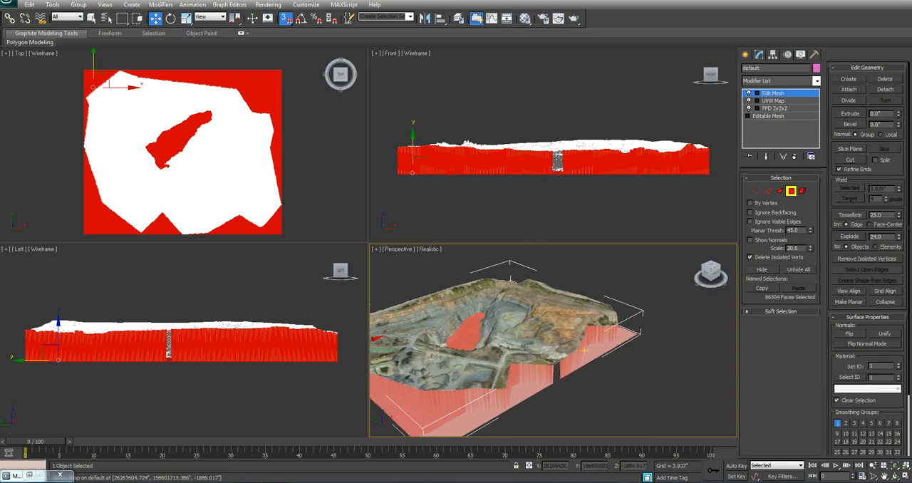
{"action": "middle_click_drag", "start_coordinate": [526, 393], "coordinate": [622, 356], "text": "alt"}
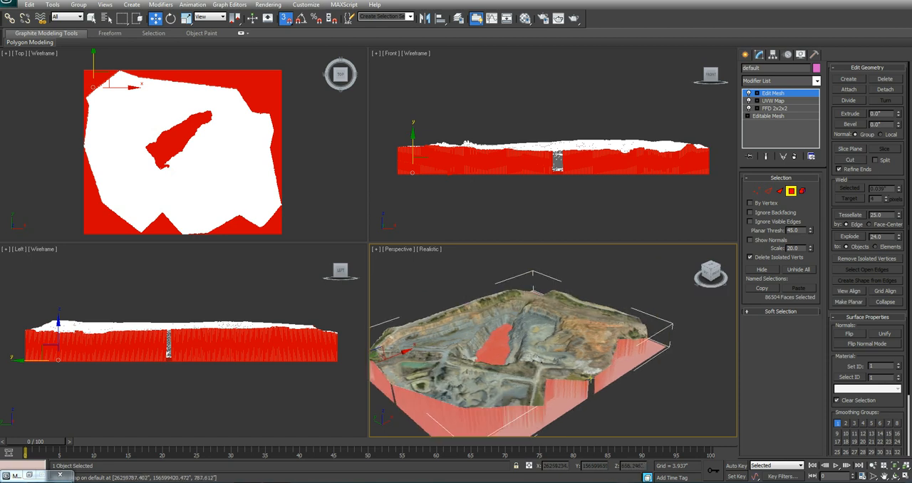
{"action": "middle_click_drag", "start_coordinate": [506, 352], "coordinate": [518, 334], "text": "alt"}
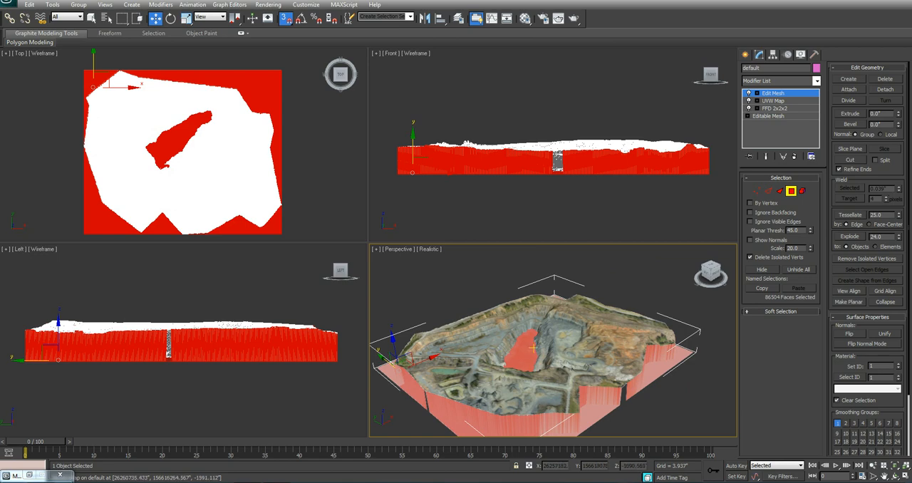
{"action": "middle_click_drag", "start_coordinate": [533, 348], "coordinate": [541, 314]}
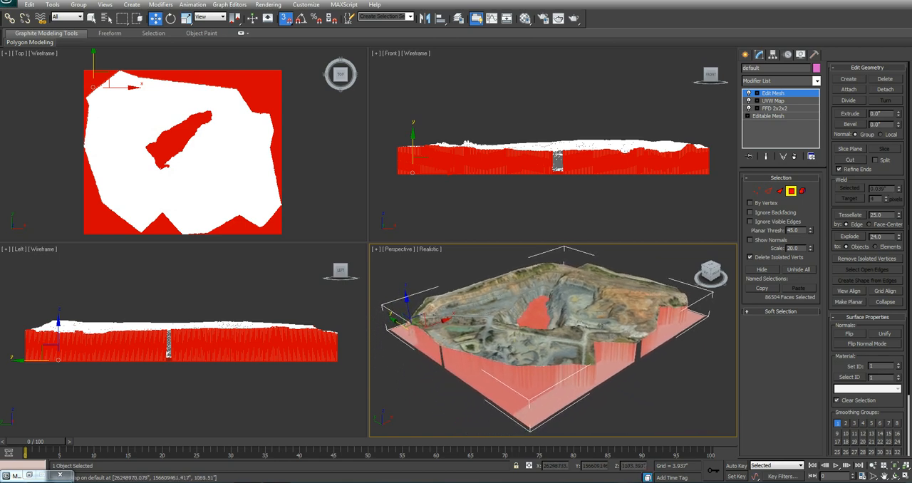
Step: Deselect the side wall faces in the Front view so only the flat base and pit-floor faces stay selected
{"action": "mouse_move", "coordinate": [568, 191]}
{"action": "middle_mouse_down"}
{"action": "mouse_move", "coordinate": [557, 191]}
{"action": "mouse_move", "coordinate": [565, 191]}
{"action": "middle_mouse_up"}
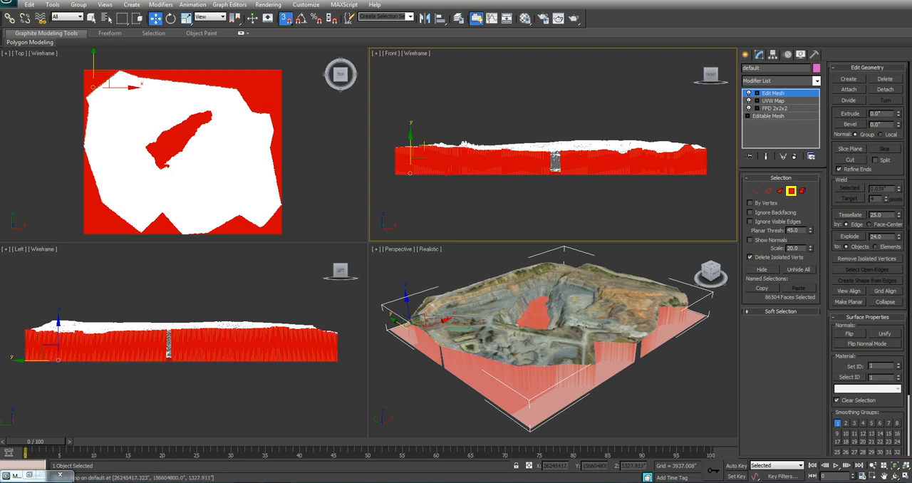
{"action": "middle_click_drag", "start_coordinate": [441, 144], "coordinate": [441, 150]}
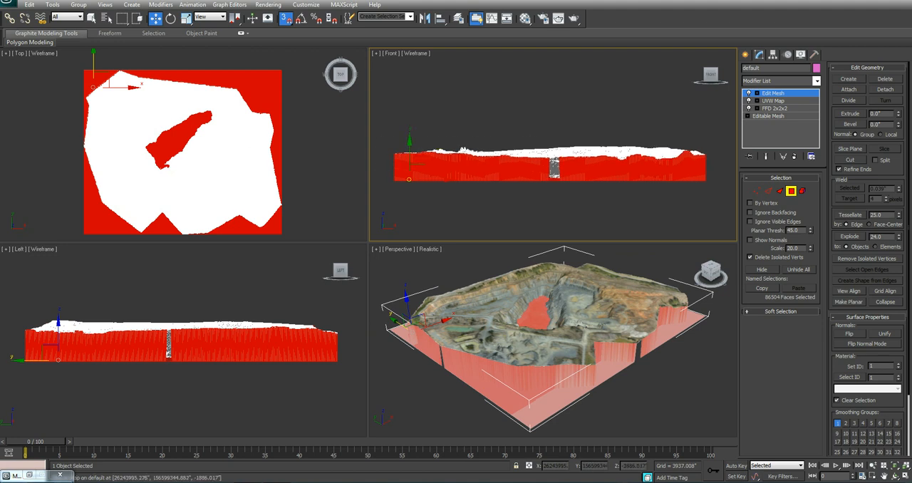
{"action": "mouse_move", "coordinate": [376, 140]}
{"action": "left_mouse_down"}
{"action": "mouse_move", "coordinate": [708, 168]}
{"action": "mouse_move", "coordinate": [710, 160]}
{"action": "left_mouse_up"}
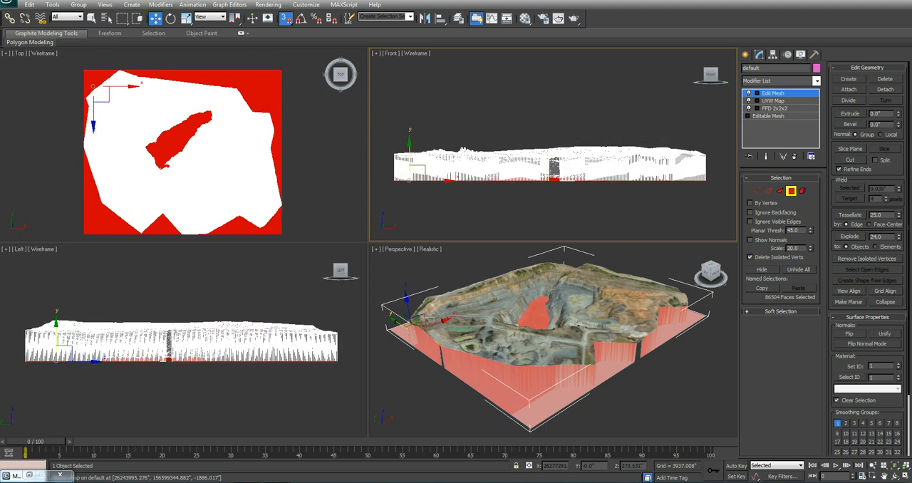
Step: Deselect the pit-floor faces in the middle of the mine in the Top view, keeping only the outer base faces selected
{"action": "middle_click_drag", "start_coordinate": [549, 334], "coordinate": [520, 385], "text": "alt"}
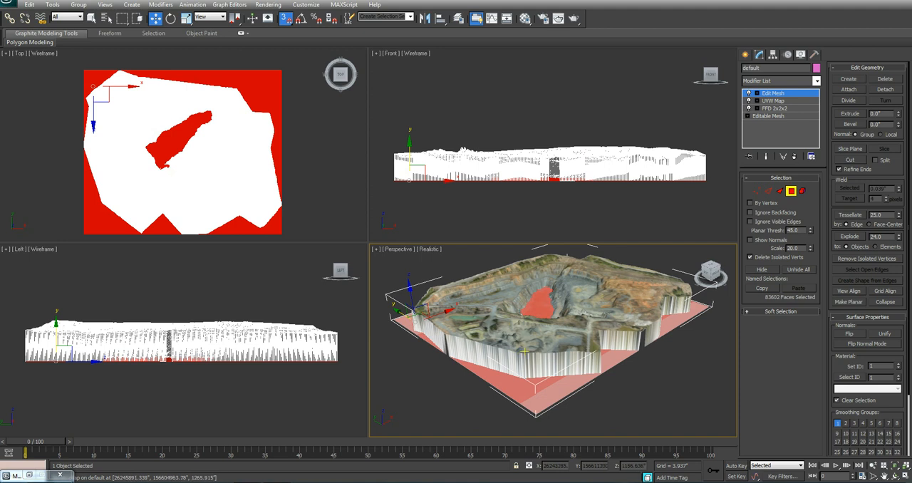
{"action": "scroll", "coordinate": [569, 364], "scroll_direction": "up", "scroll_amount": 2}
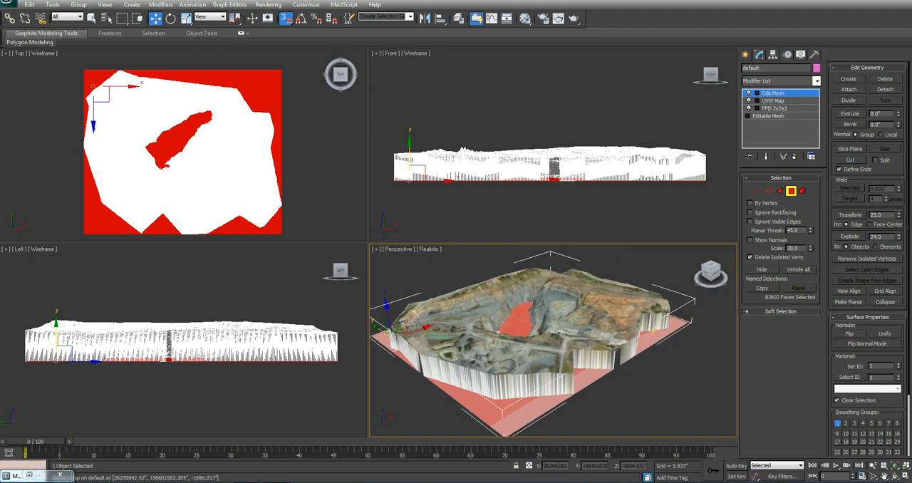
{"action": "middle_click_drag", "start_coordinate": [570, 364], "coordinate": [604, 356]}
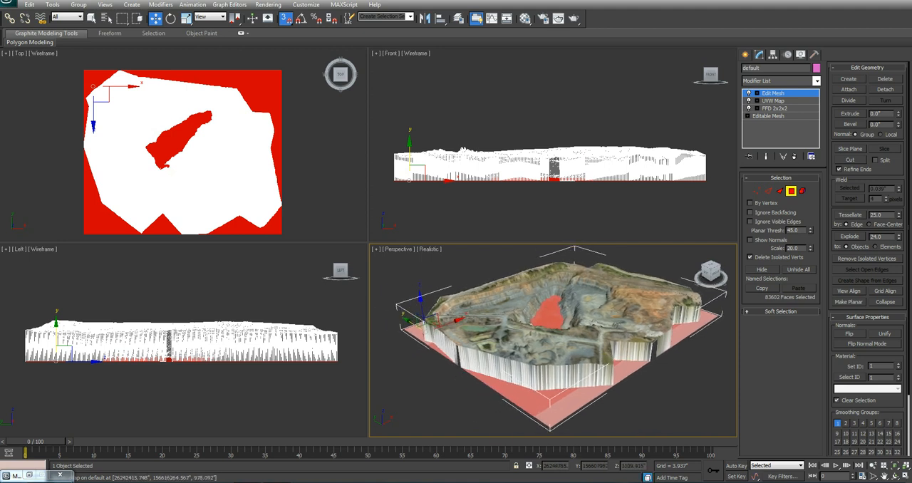
{"action": "right_click", "coordinate": [163, 196]}
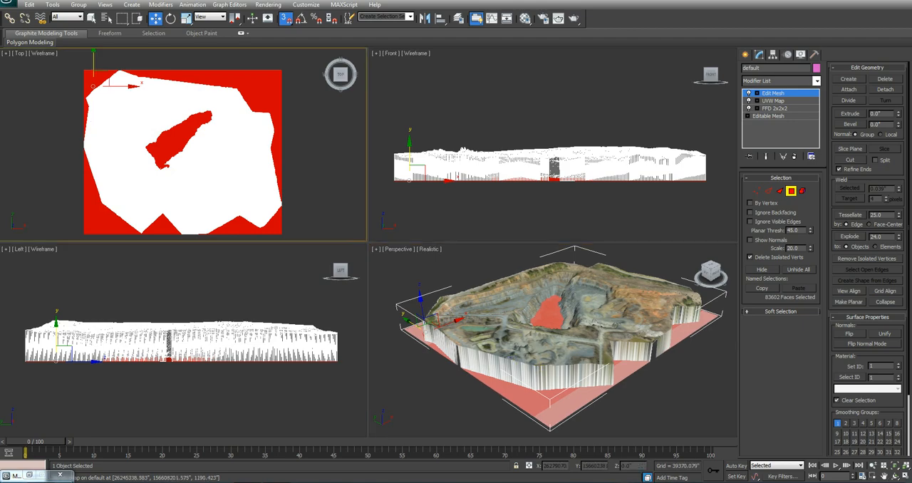
{"action": "middle_click_drag", "start_coordinate": [162, 196], "coordinate": [157, 190]}
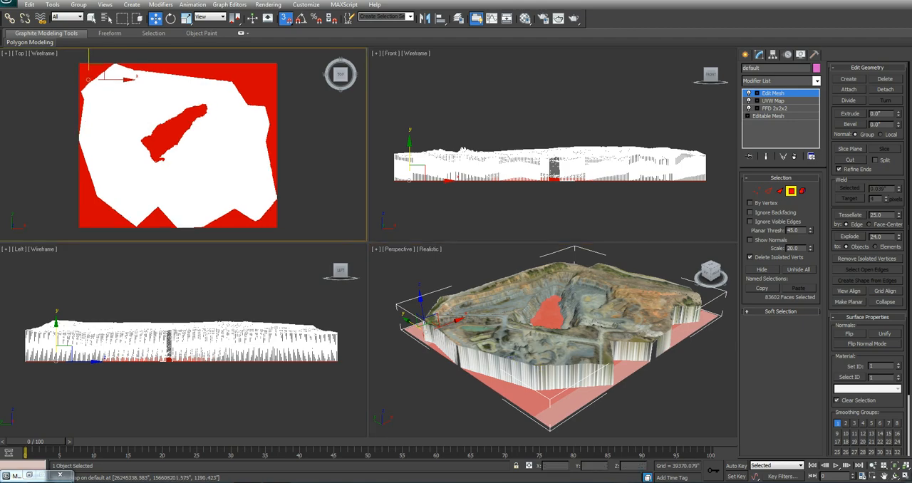
{"action": "key", "text": "alt+w"}
{"action": "scroll", "coordinate": [291, 178], "scroll_direction": "up", "scroll_amount": 4}
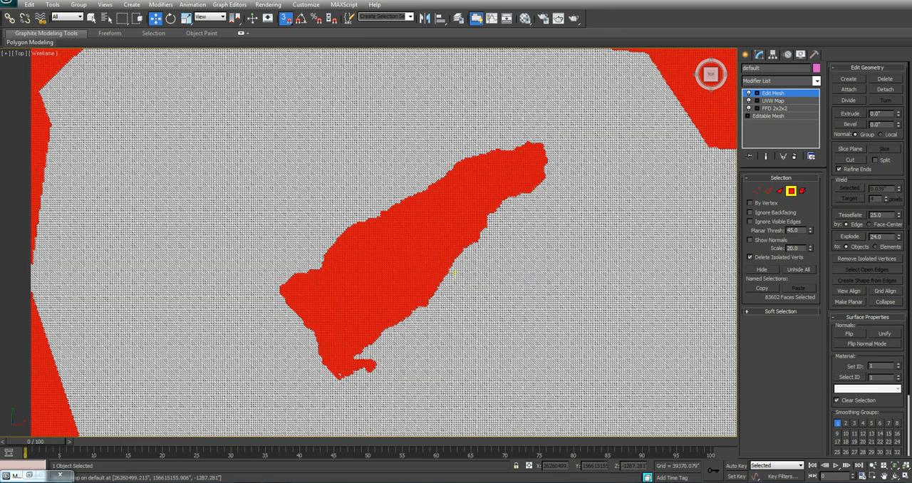
{"action": "middle_click_drag", "start_coordinate": [454, 272], "coordinate": [447, 282]}
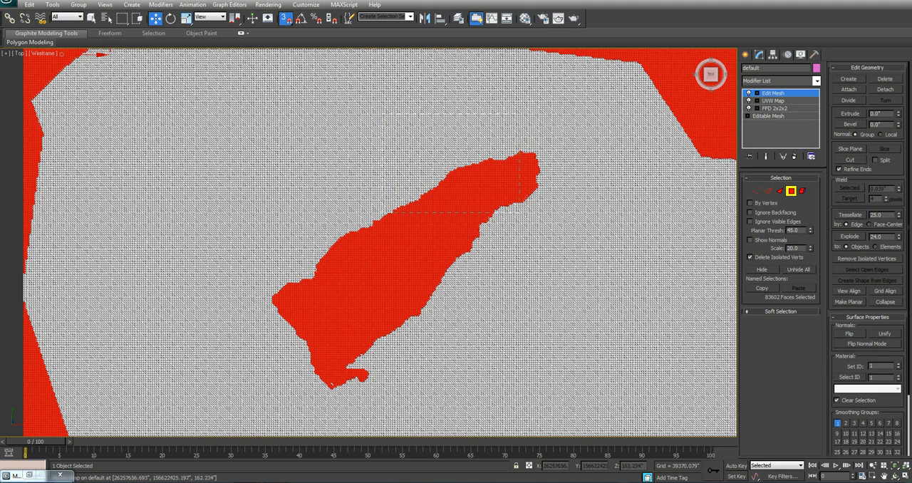
{"action": "left_click_drag", "start_coordinate": [443, 219], "coordinate": [549, 142], "text": "alt"}
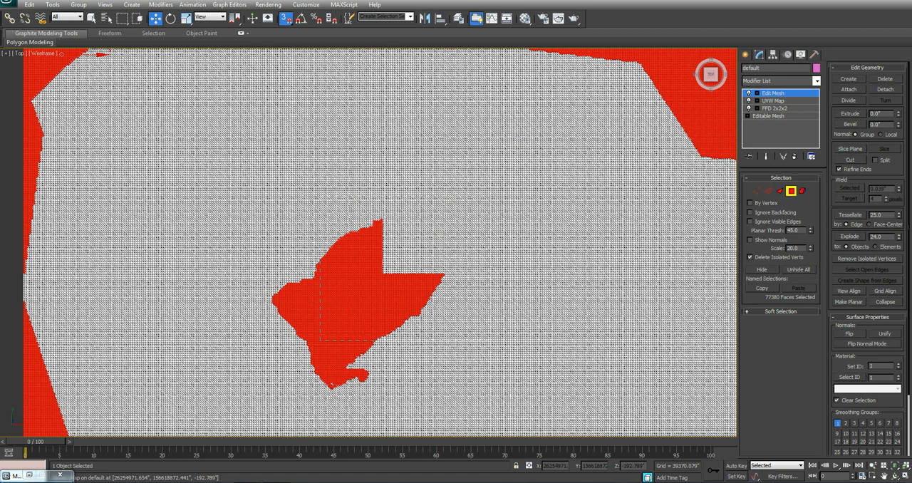
{"action": "left_click_drag", "start_coordinate": [484, 196], "coordinate": [488, 193], "text": "alt"}
{"action": "left_click_drag", "start_coordinate": [268, 390], "coordinate": [422, 239], "text": "alt"}
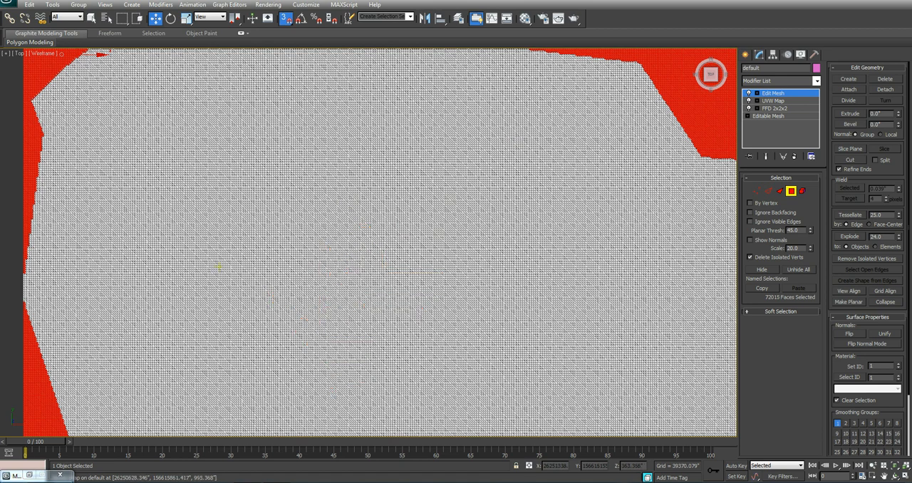
{"action": "middle_click_drag", "start_coordinate": [522, 376], "coordinate": [419, 356]}
{"action": "key", "text": "z"}
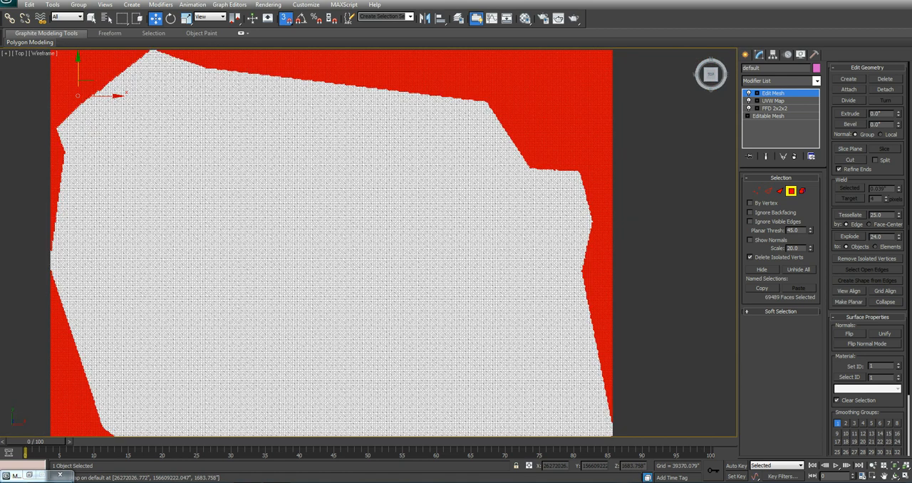
Step: Delete the selected flat base faces surrounding the mine terrain
{"action": "key", "text": "alt+w"}
{"action": "right_click", "coordinate": [537, 355]}
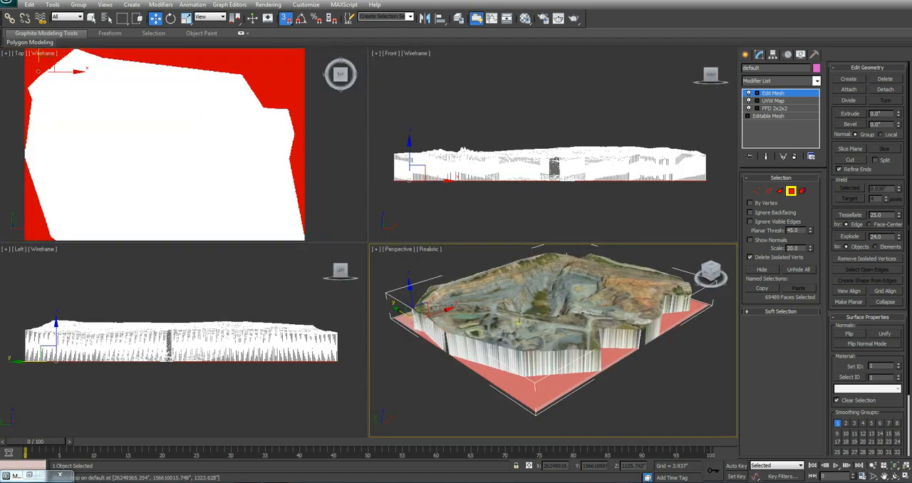
{"action": "scroll", "coordinate": [536, 355], "scroll_direction": "up", "scroll_amount": 5}
{"action": "middle_click_drag", "start_coordinate": [537, 356], "coordinate": [463, 435]}
{"action": "key", "text": "z"}
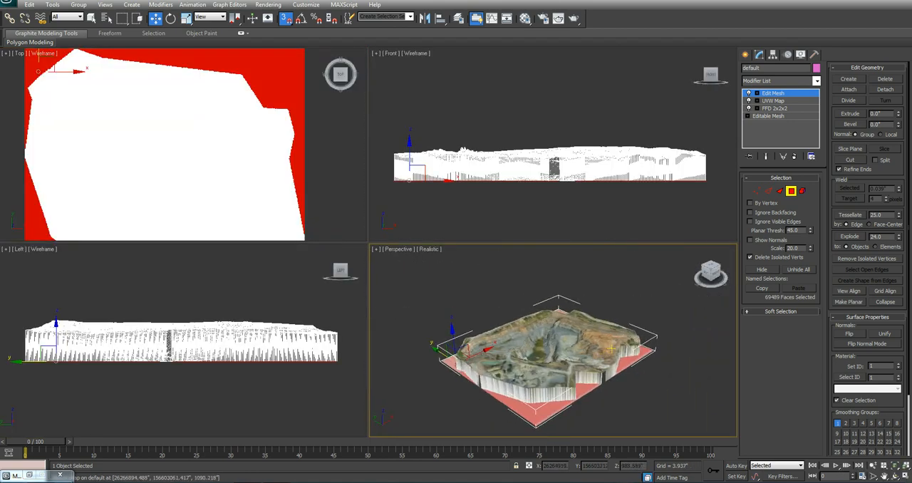
{"action": "key", "text": "Delete"}
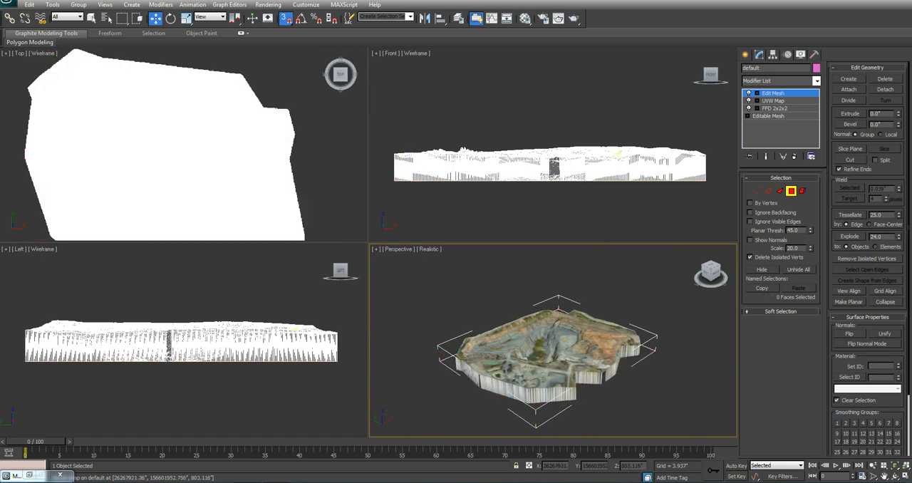
Step: Inspect the trimmed mine mesh in the Perspective view and exit Polygon sub-object level
{"action": "middle_click_drag", "start_coordinate": [612, 349], "coordinate": [610, 329]}
{"action": "scroll", "coordinate": [613, 337], "scroll_direction": "up", "scroll_amount": 3}
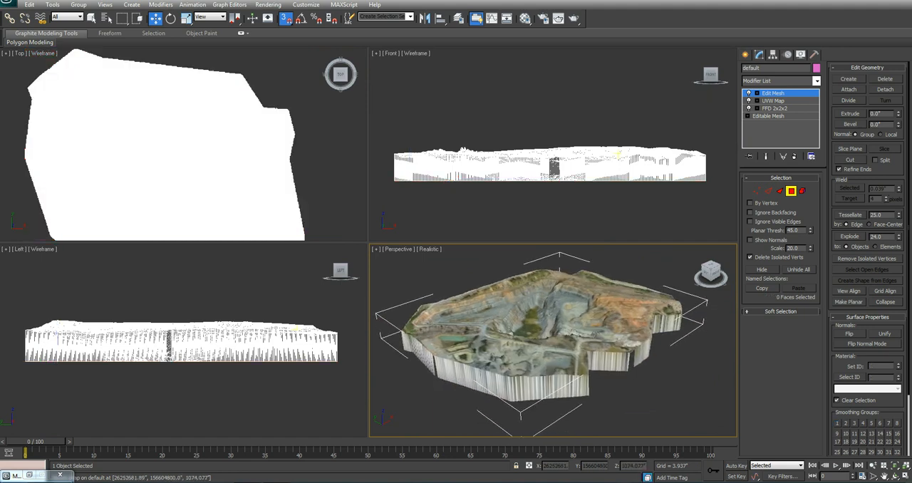
{"action": "scroll", "coordinate": [568, 371], "scroll_direction": "up", "scroll_amount": 2}
{"action": "scroll", "coordinate": [567, 371], "scroll_direction": "down", "scroll_amount": 5}
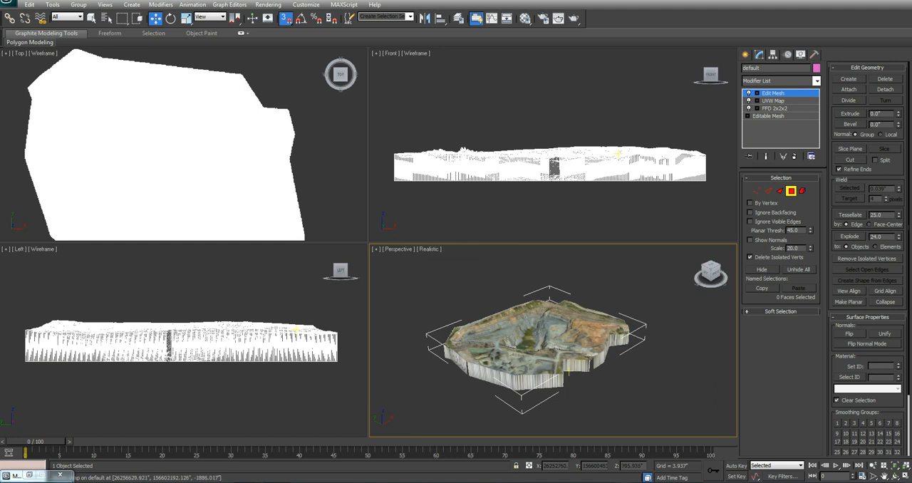
{"action": "left_click", "coordinate": [791, 191]}
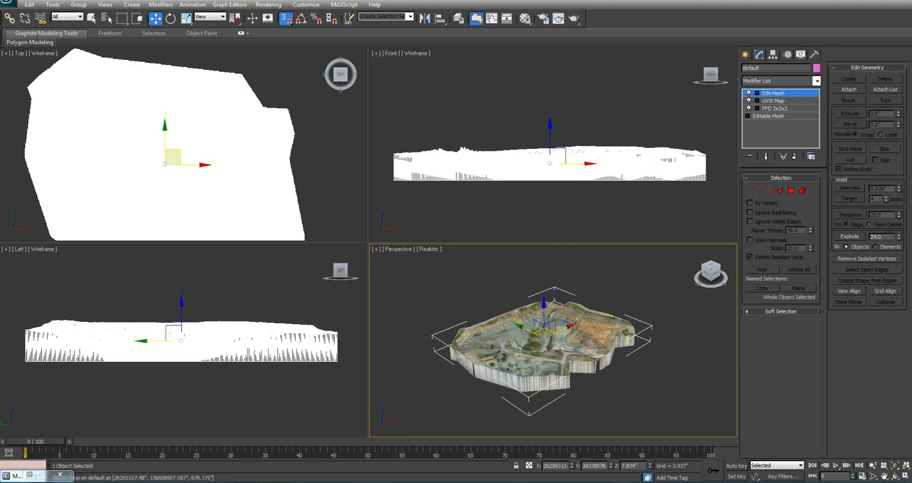